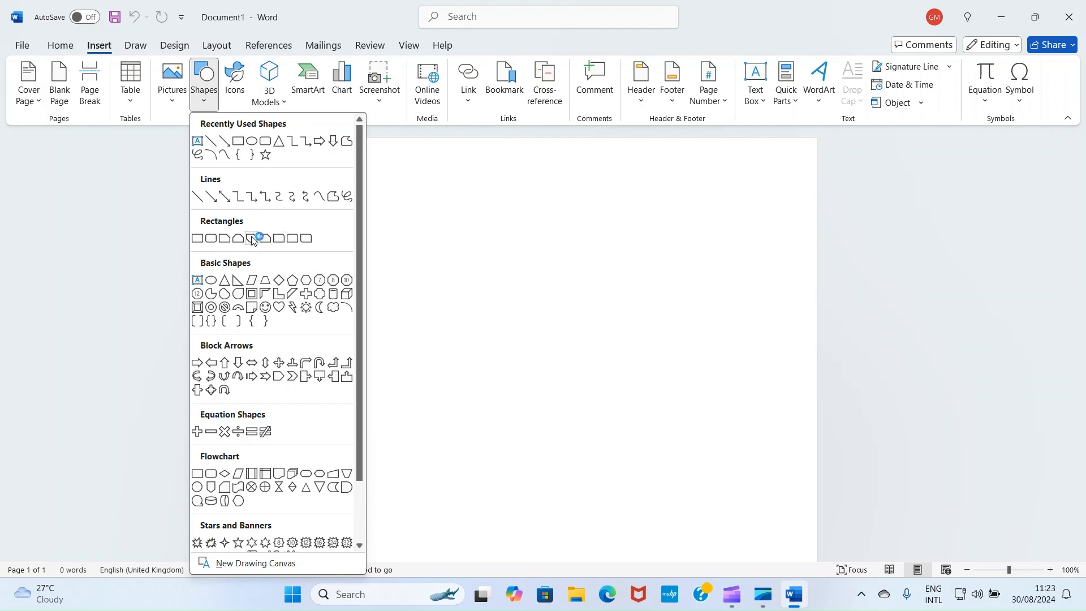
Draw a rectangle about 4.06" wide and 1.82" high near the top of the page and remove its fill
left_click(238, 143)
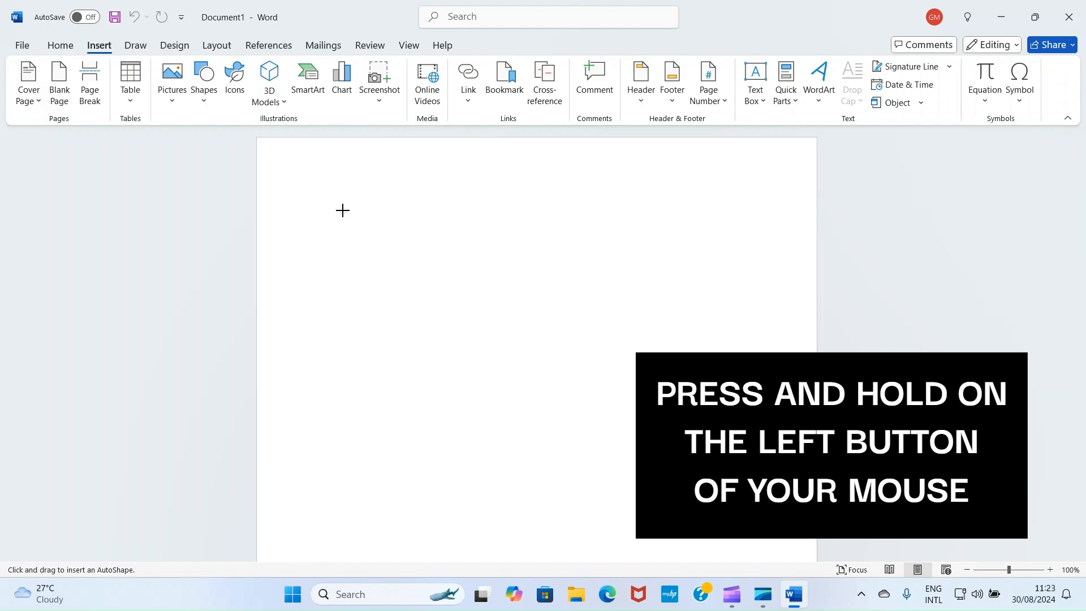
left_click_drag(342, 210, 619, 334)
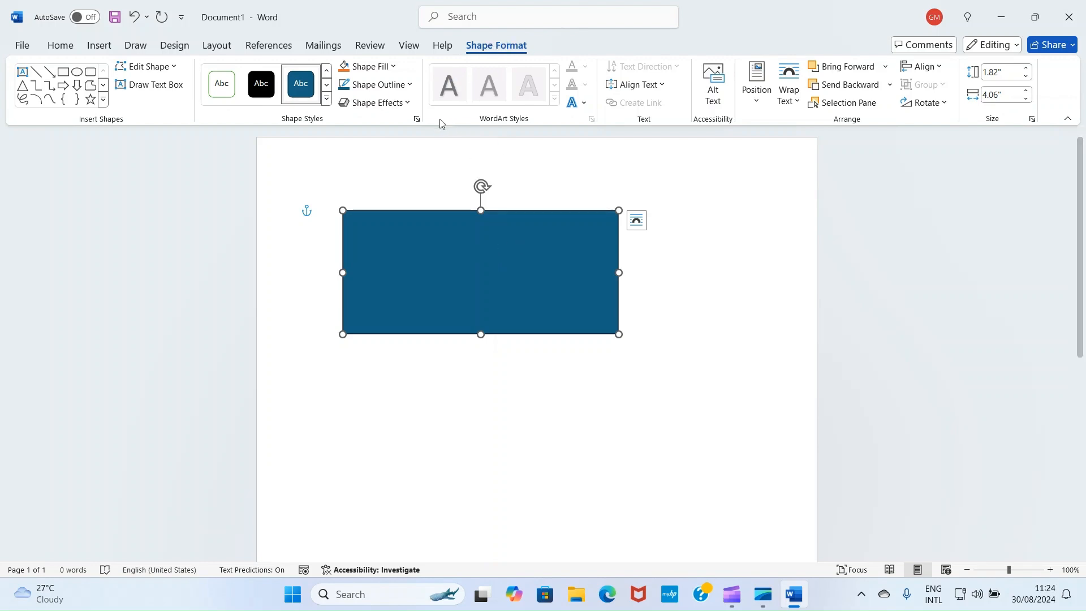
left_click(394, 68)
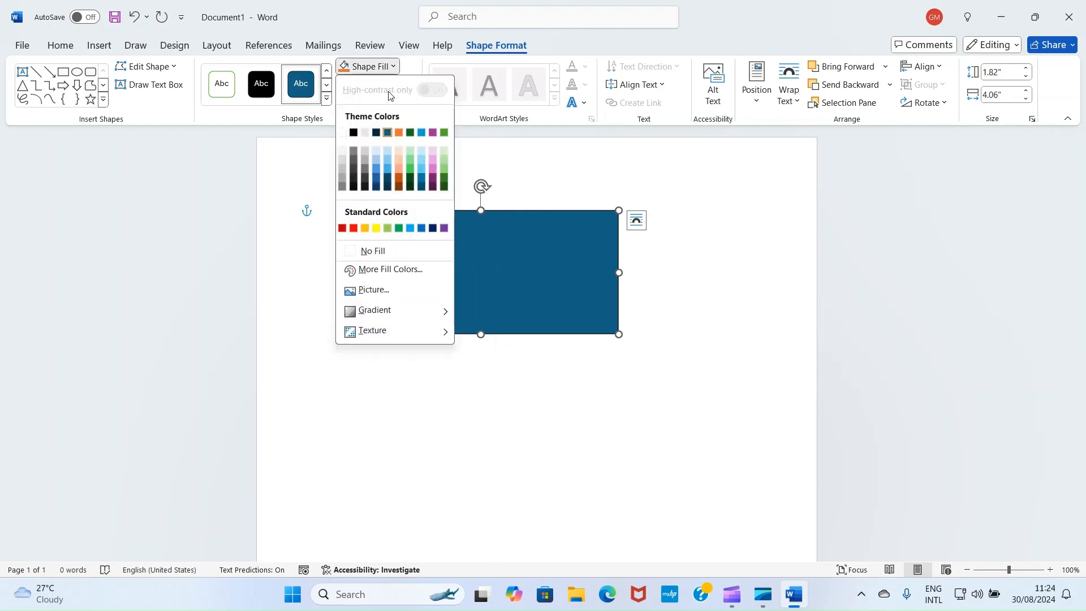
left_click(356, 252)
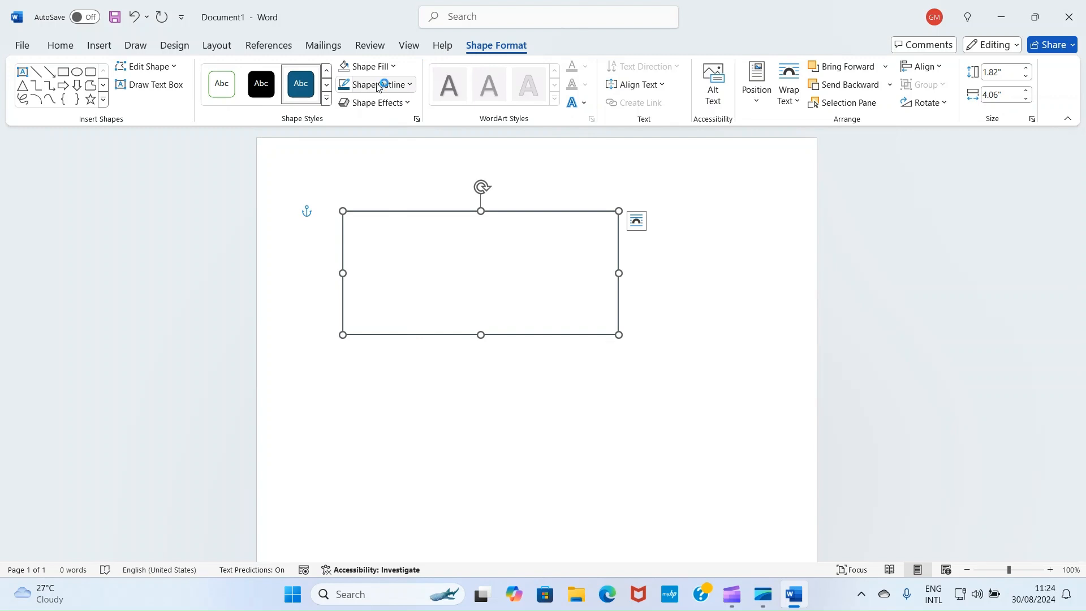
Set the rectangle's outline weight to 1½ pt and move it lower, centred horizontally on the page
left_click(411, 85)
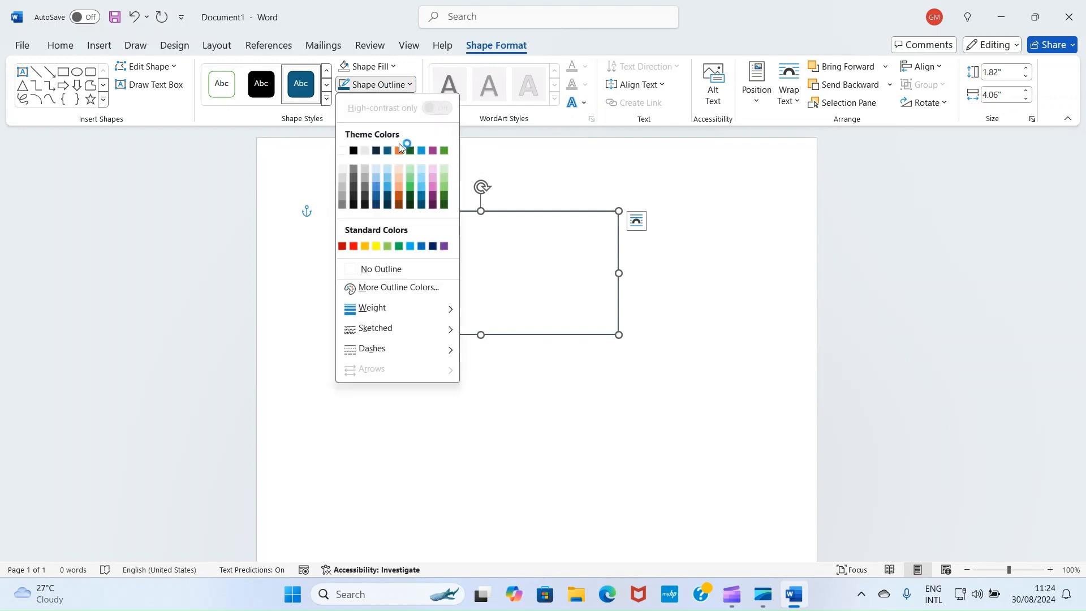
left_click(427, 310)
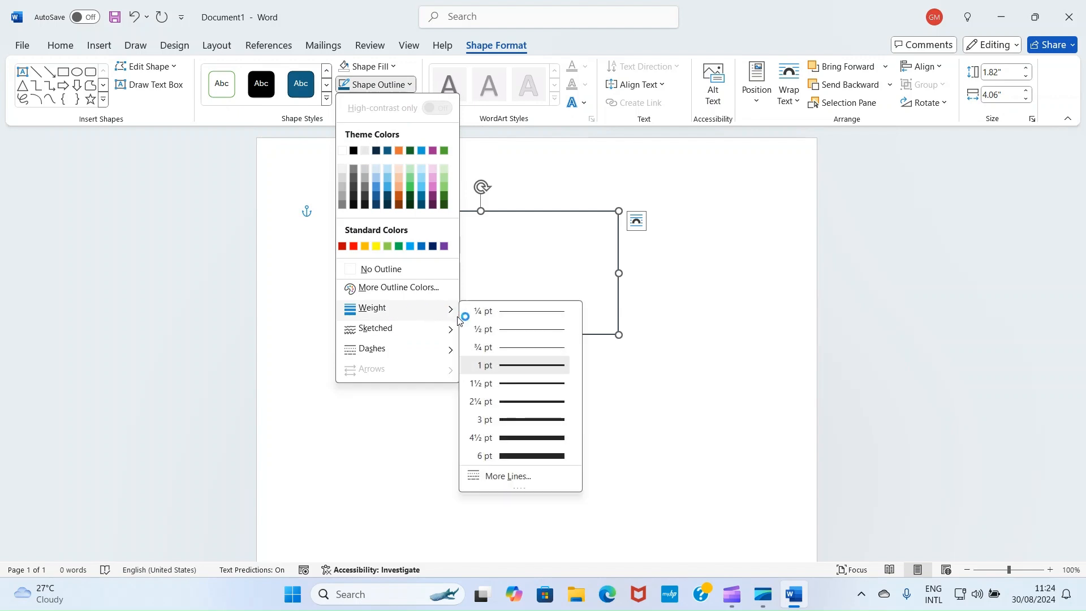
left_click(527, 384)
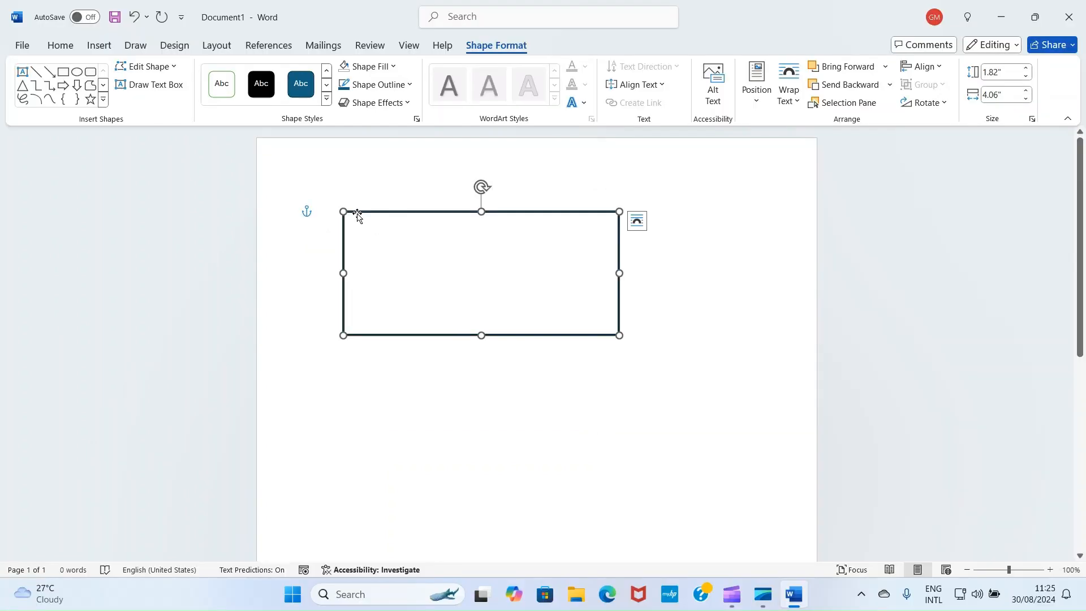
left_click_drag(358, 217, 423, 303)
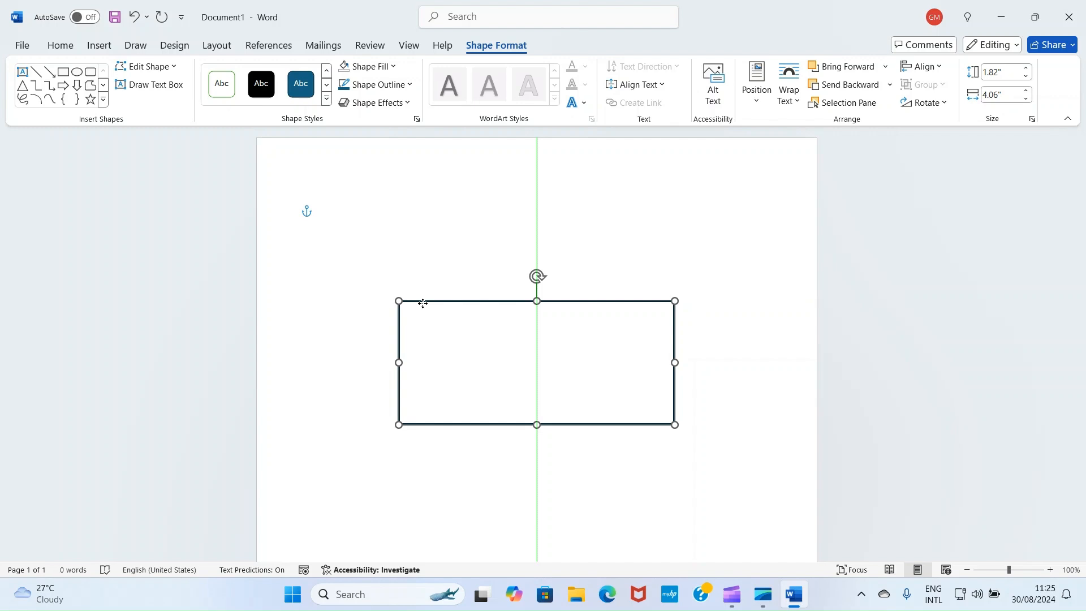
left_click_drag(423, 304, 422, 303)
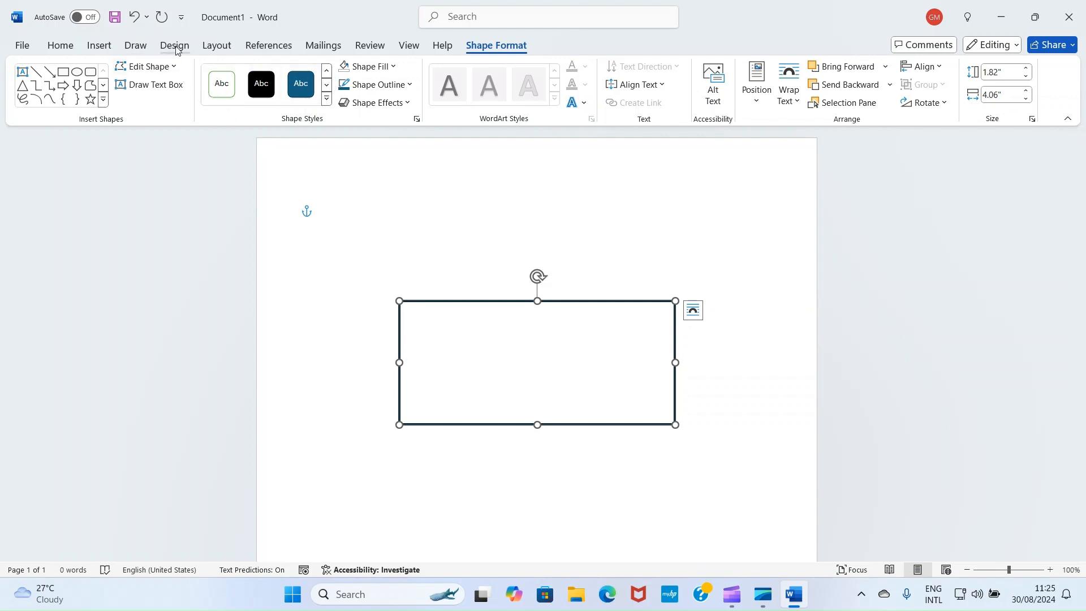
Add a text box reading "10CM" beside the rectangle's left side and resize it to about 0.65" by 0.35"
left_click(105, 48)
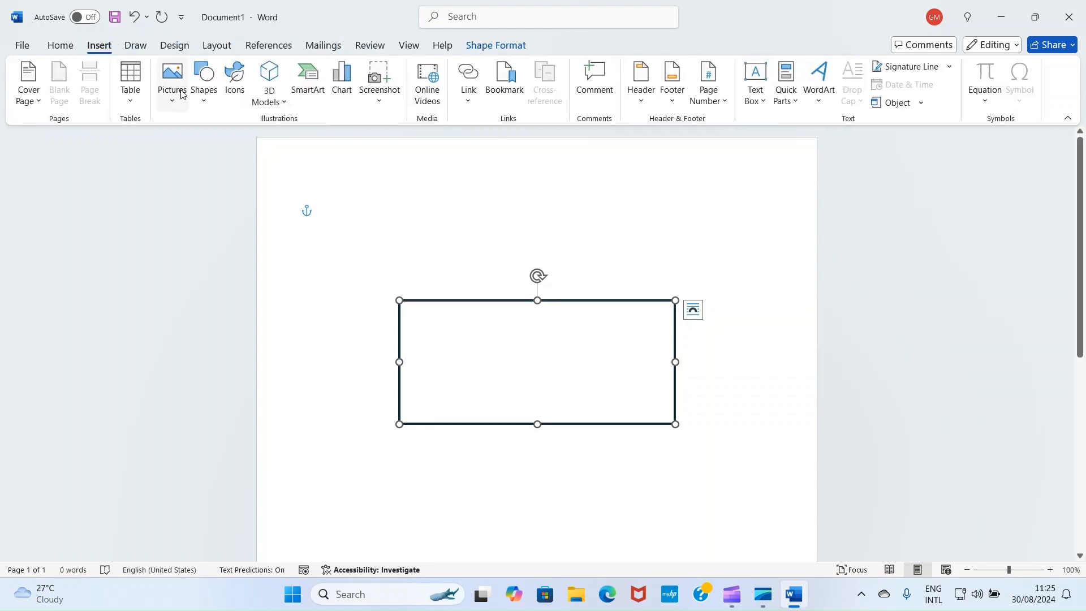
left_click(201, 102)
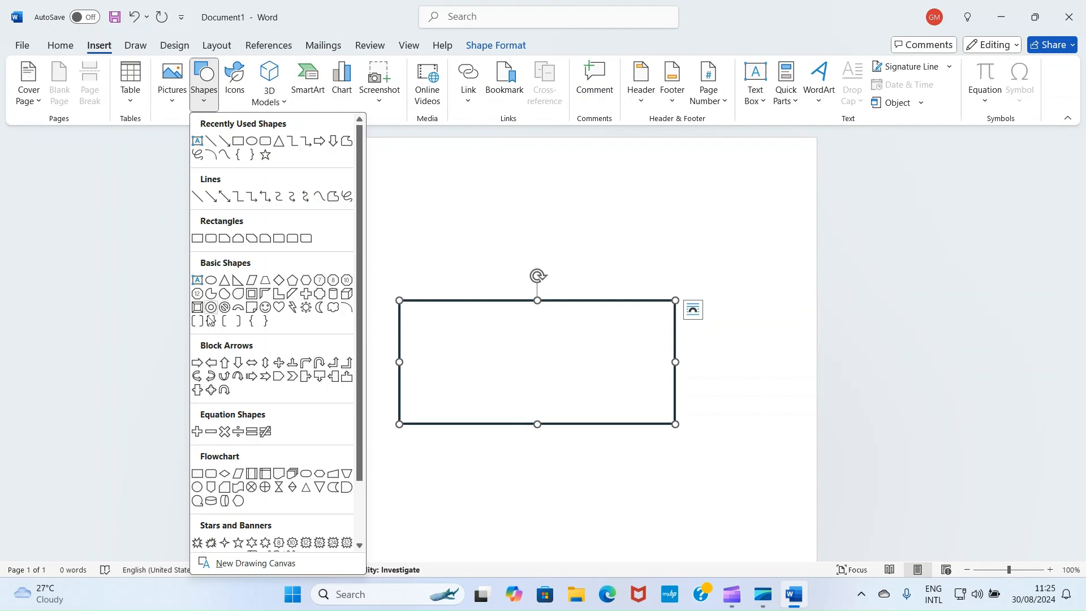
left_click(197, 281)
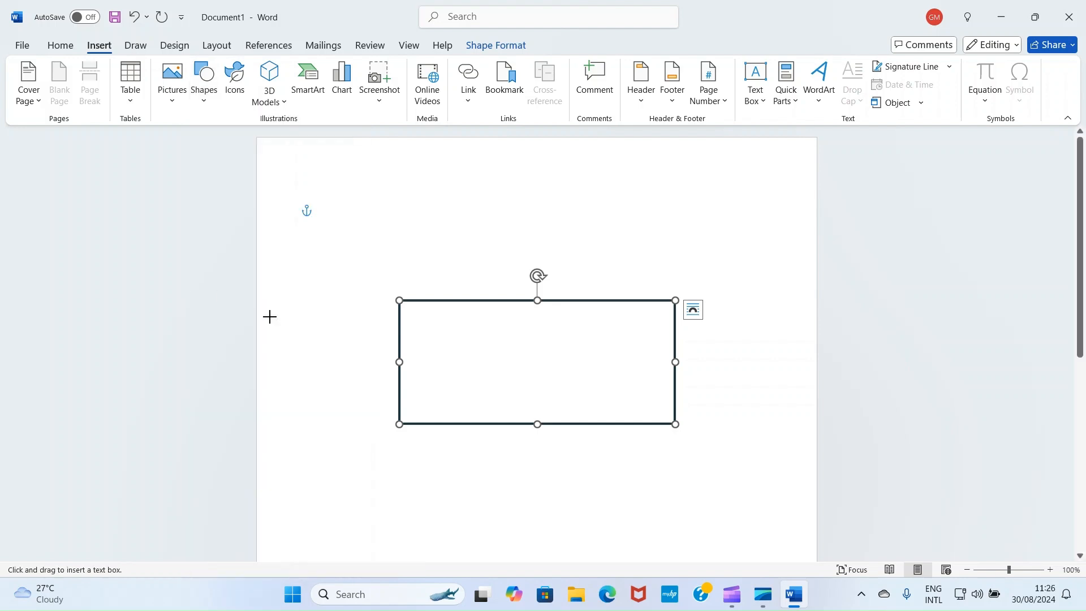
left_click_drag(348, 314, 375, 383)
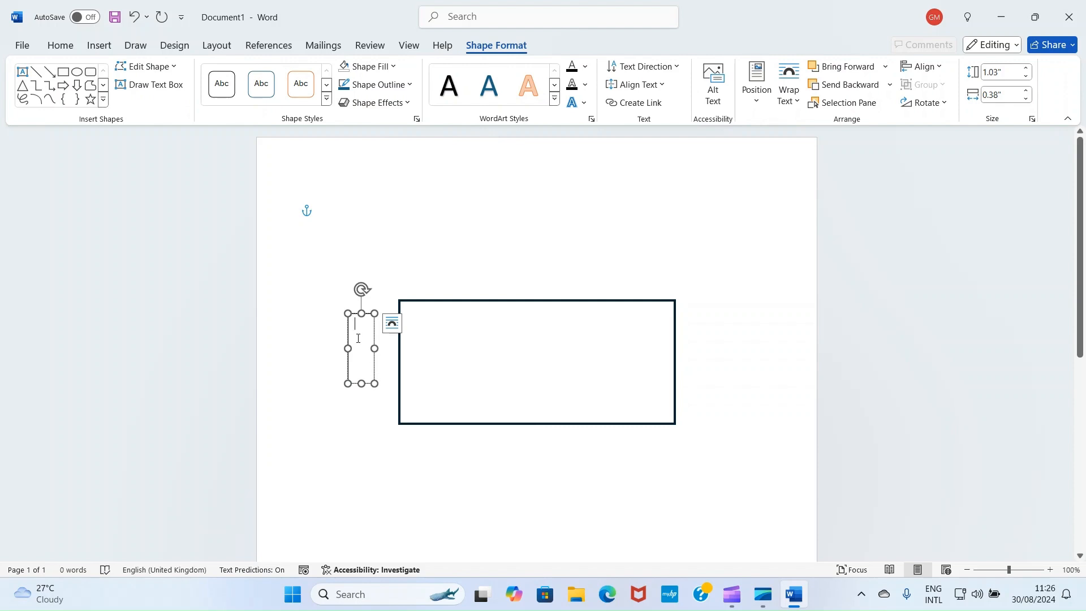
type("10")
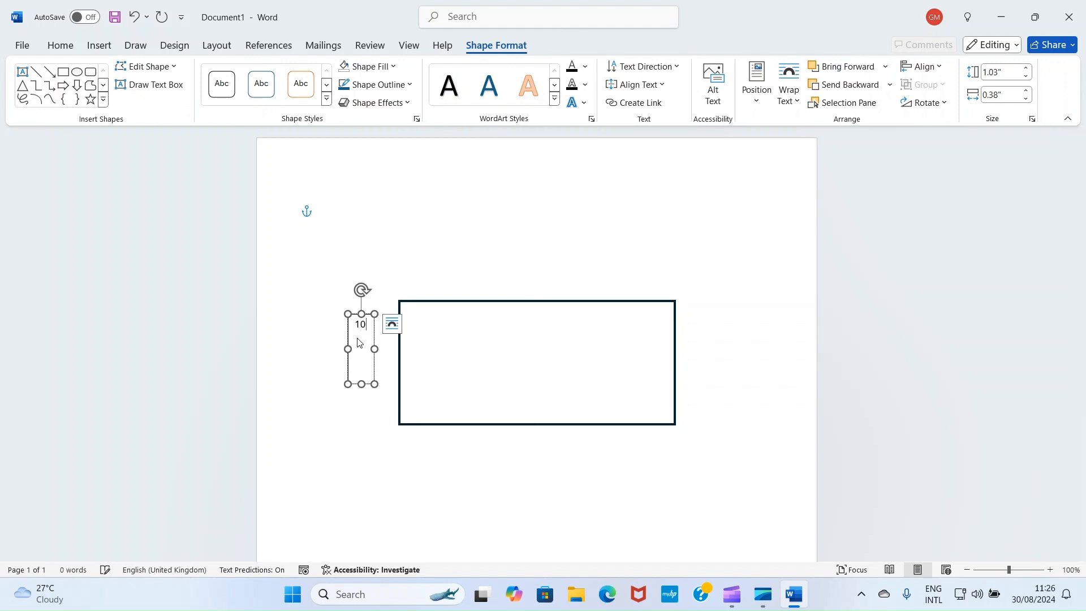
type(" CM")
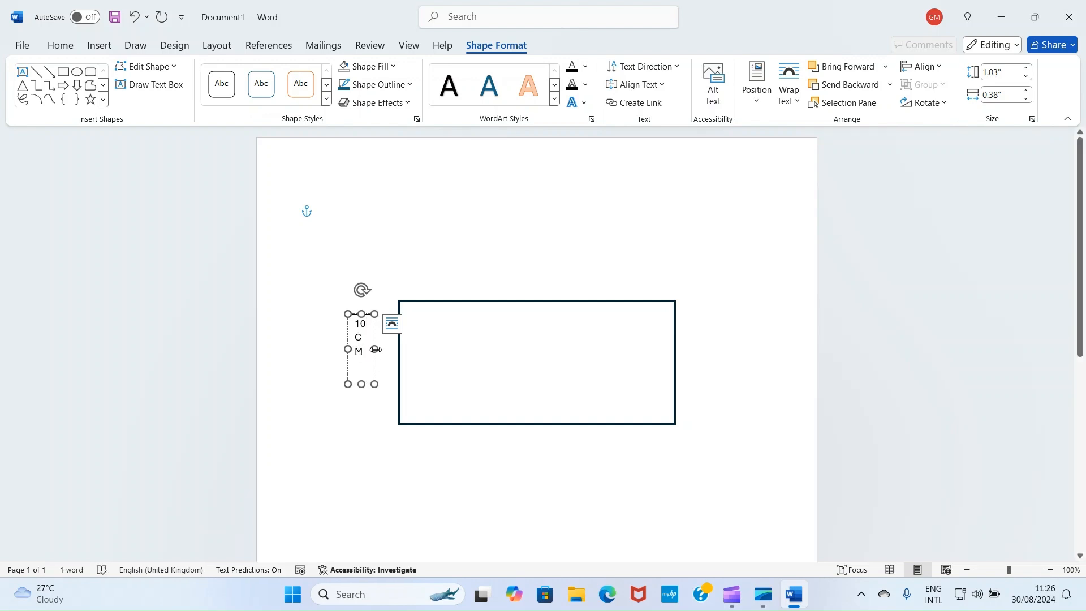
left_click_drag(374, 350, 393, 351)
left_click_drag(371, 385, 375, 338)
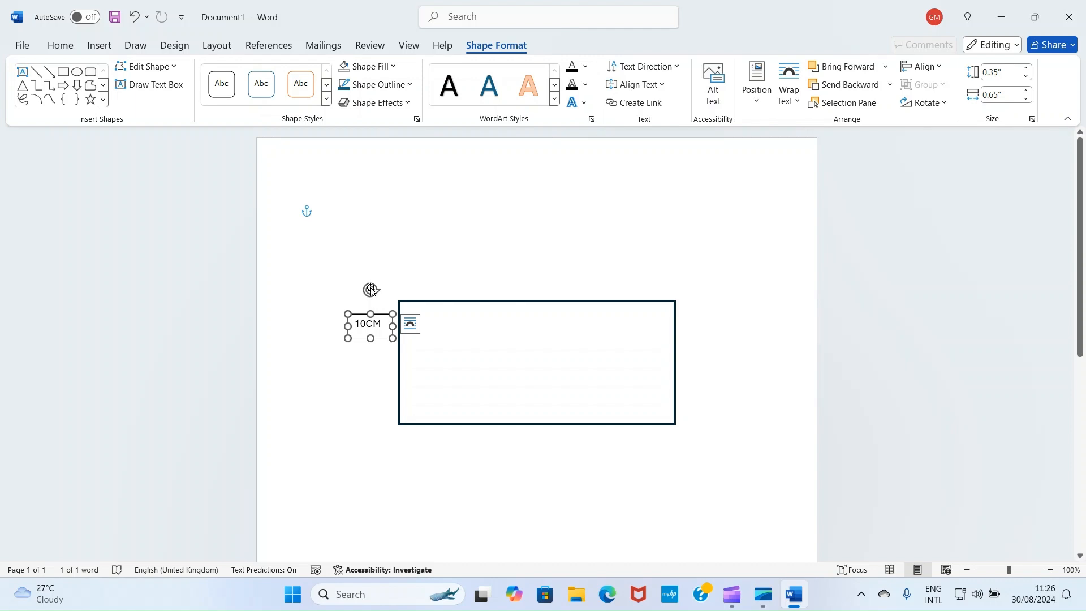
Rotate the 10CM text box a quarter turn counterclockwise and place it next to the middle of the rectangle's left edge
left_click_drag(368, 286, 333, 327)
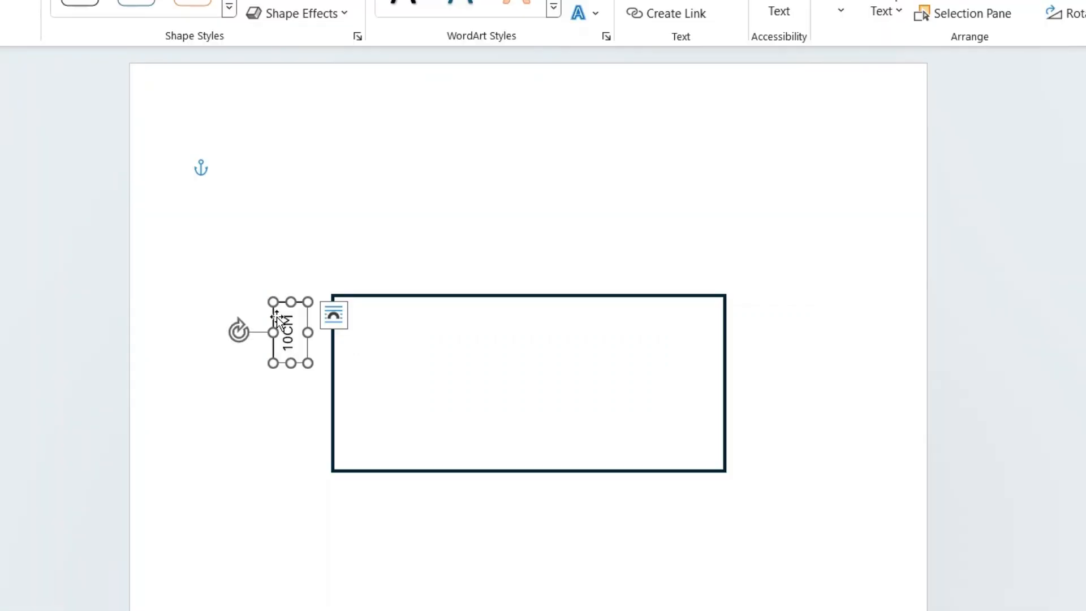
left_click_drag(278, 317, 292, 361)
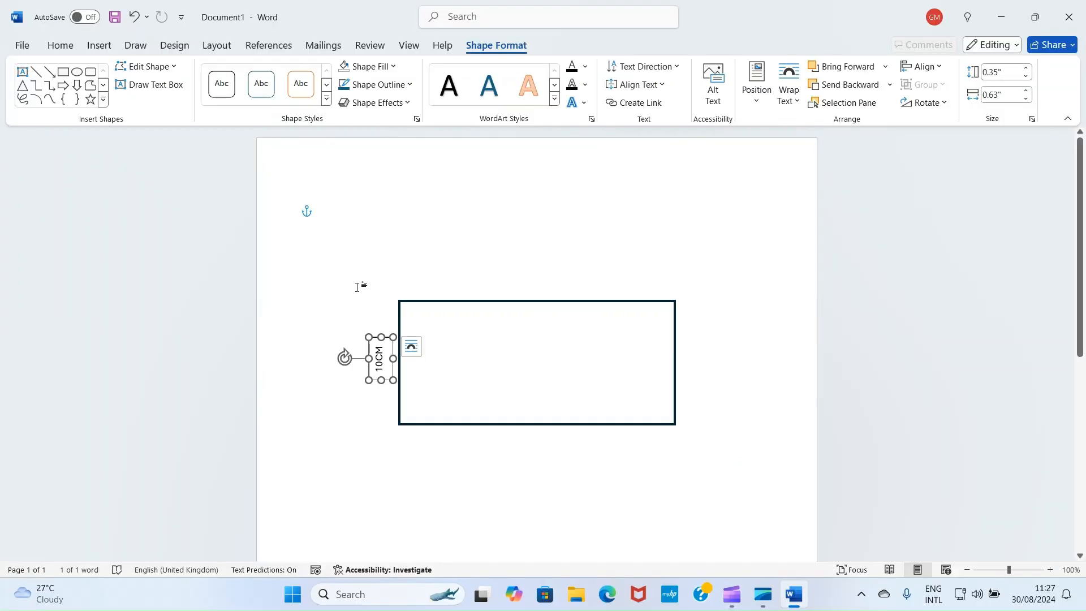
left_click(336, 263)
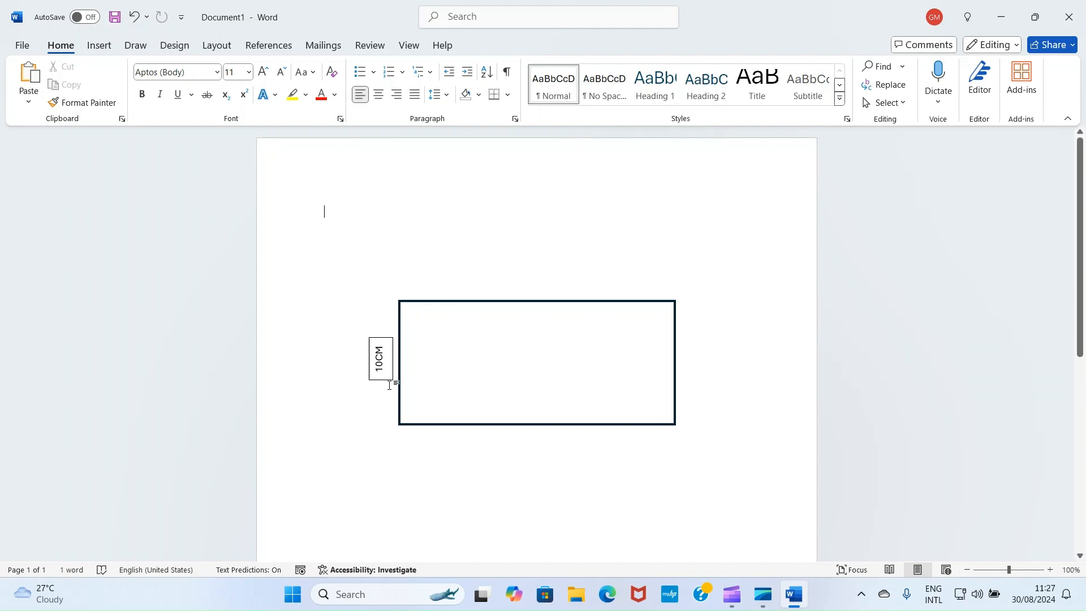
Remove the outline of the 10CM text box
left_click(373, 340)
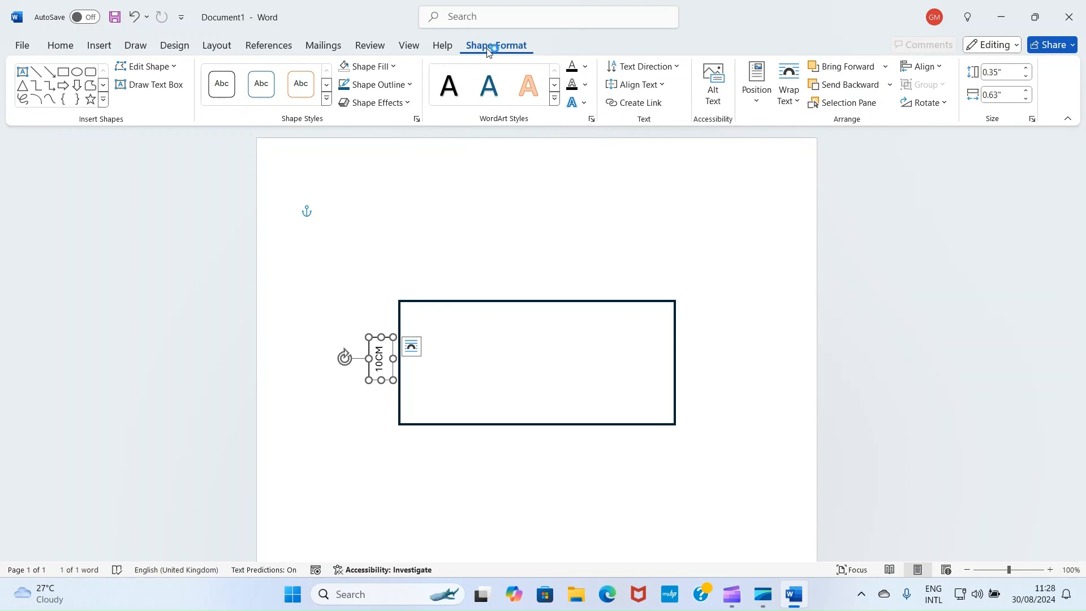
left_click(411, 85)
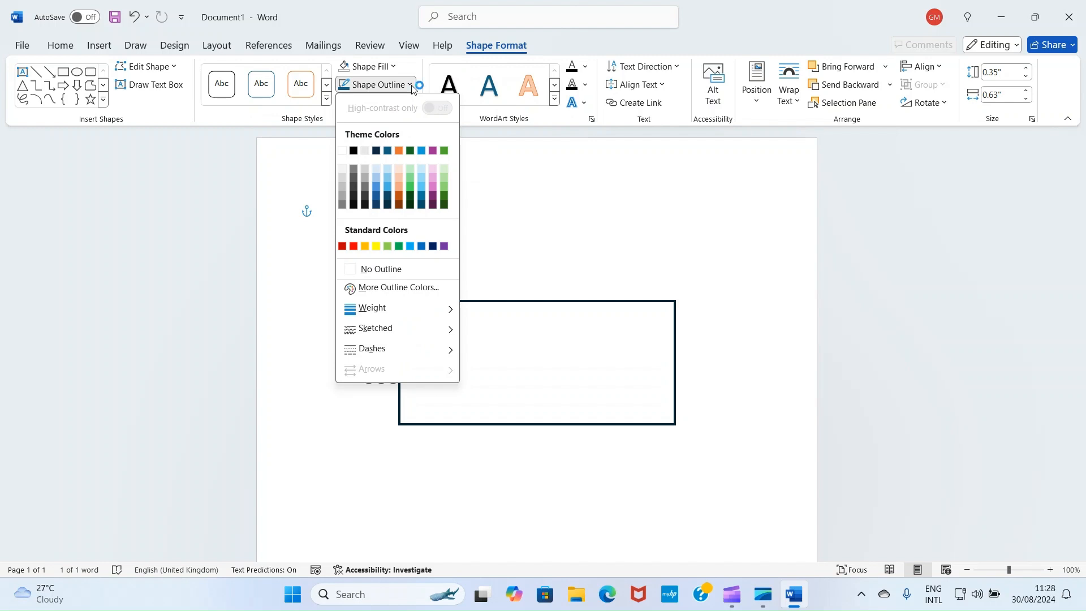
left_click(355, 270)
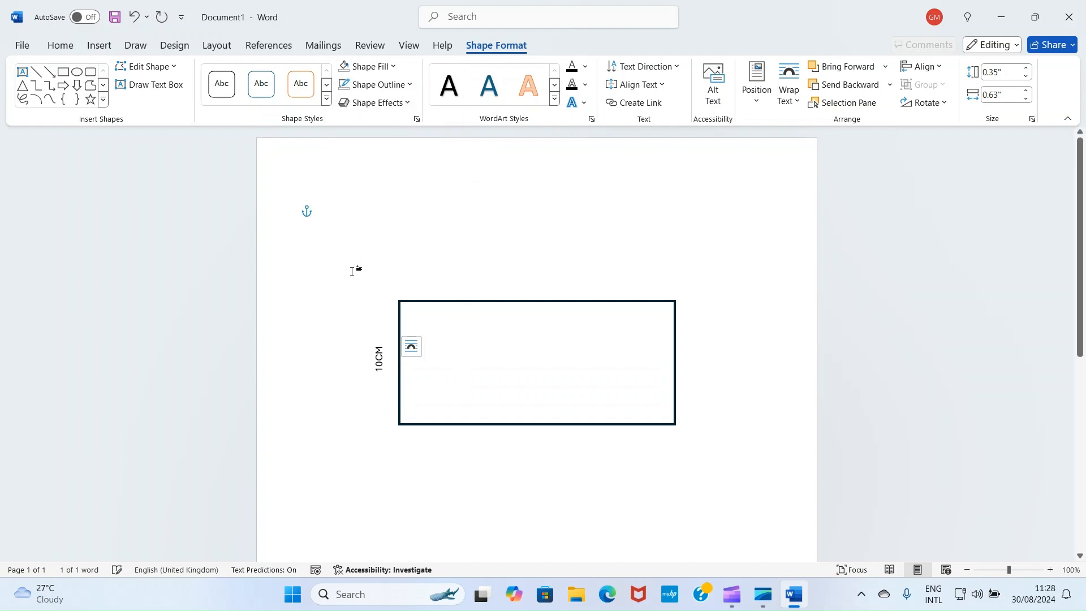
left_click(334, 246)
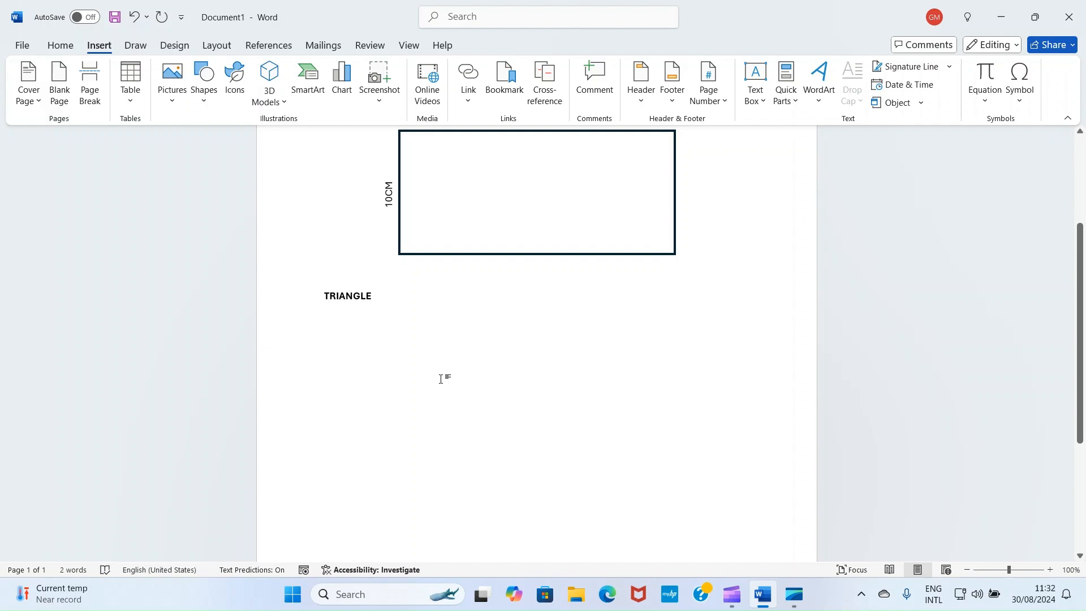
Draw an isosceles triangle about 3.01" wide and 2.05" high below the TRIANGLE heading and remove its fill
left_click(60, 45)
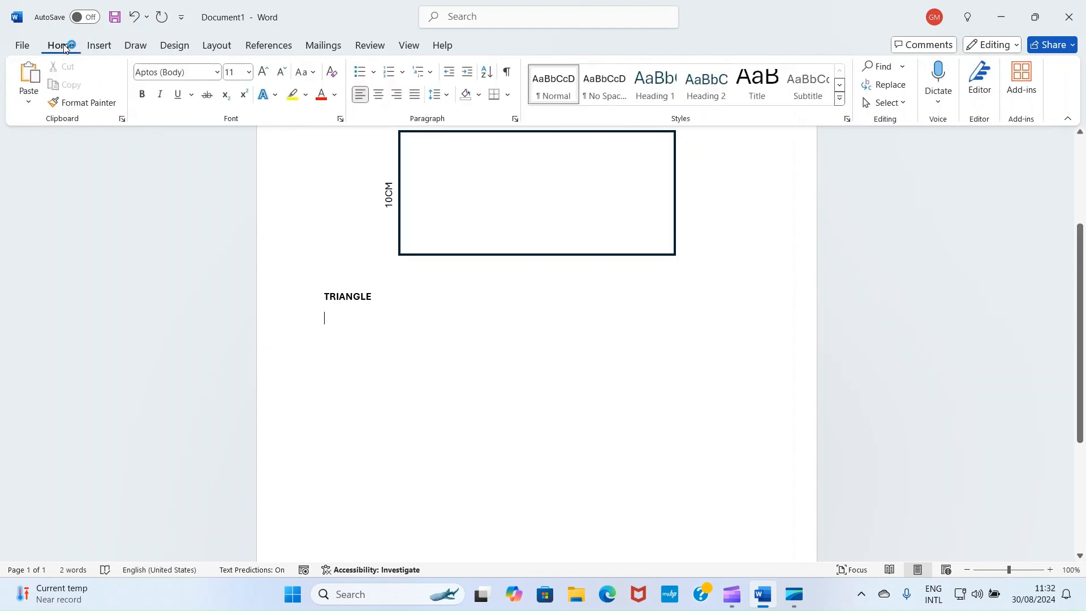
left_click(100, 46)
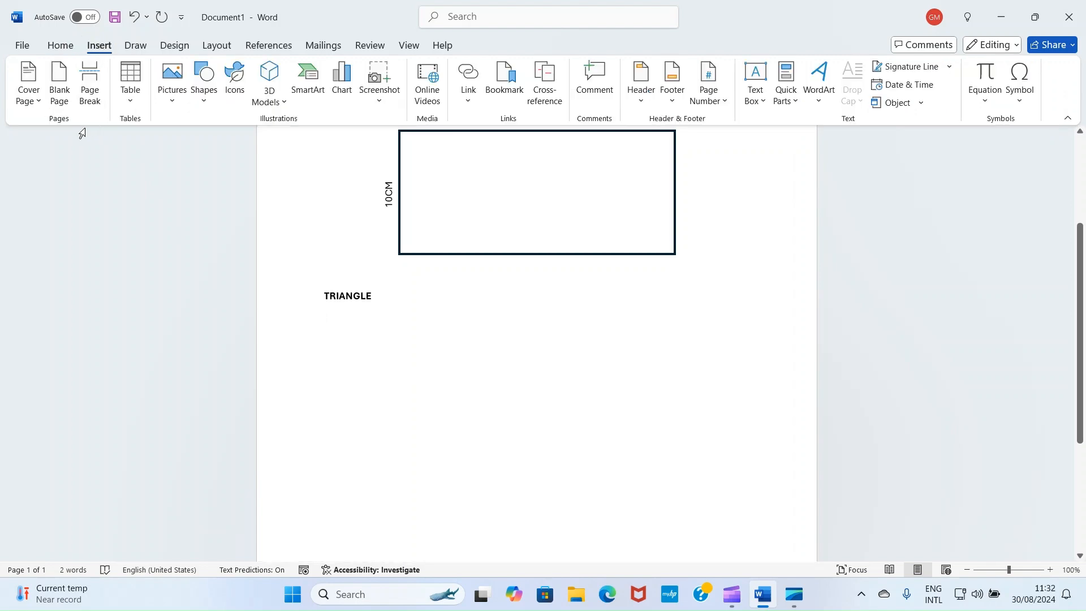
left_click(206, 98)
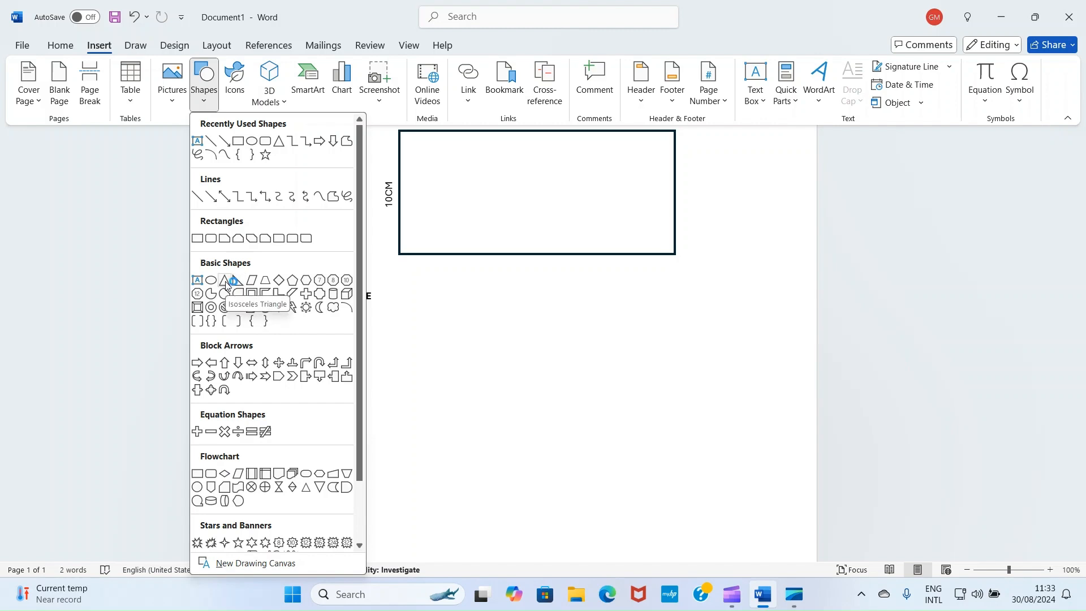
left_click(223, 283)
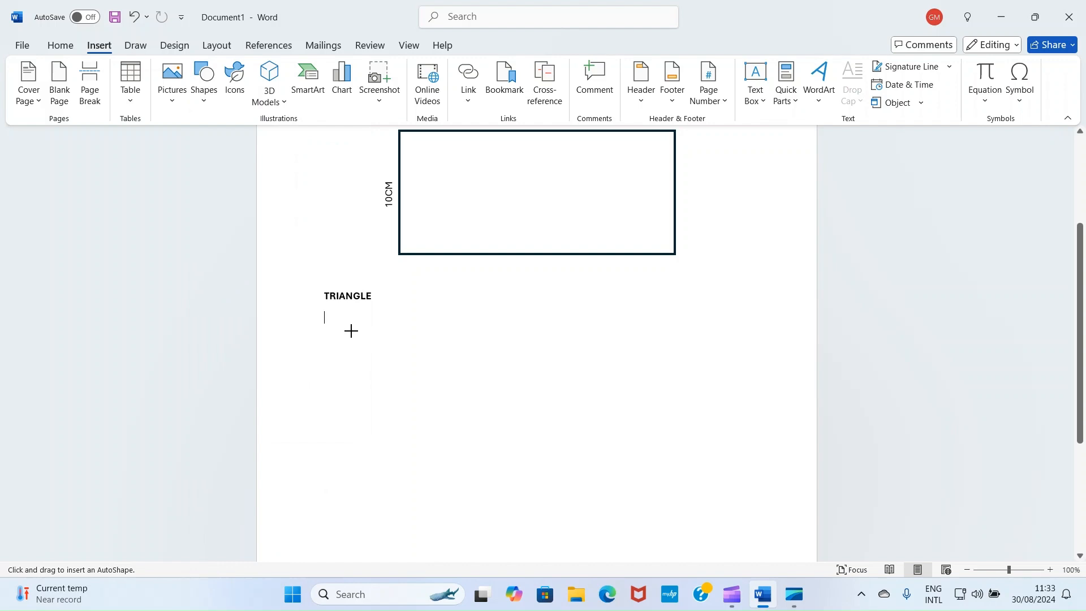
left_click_drag(351, 331, 557, 471)
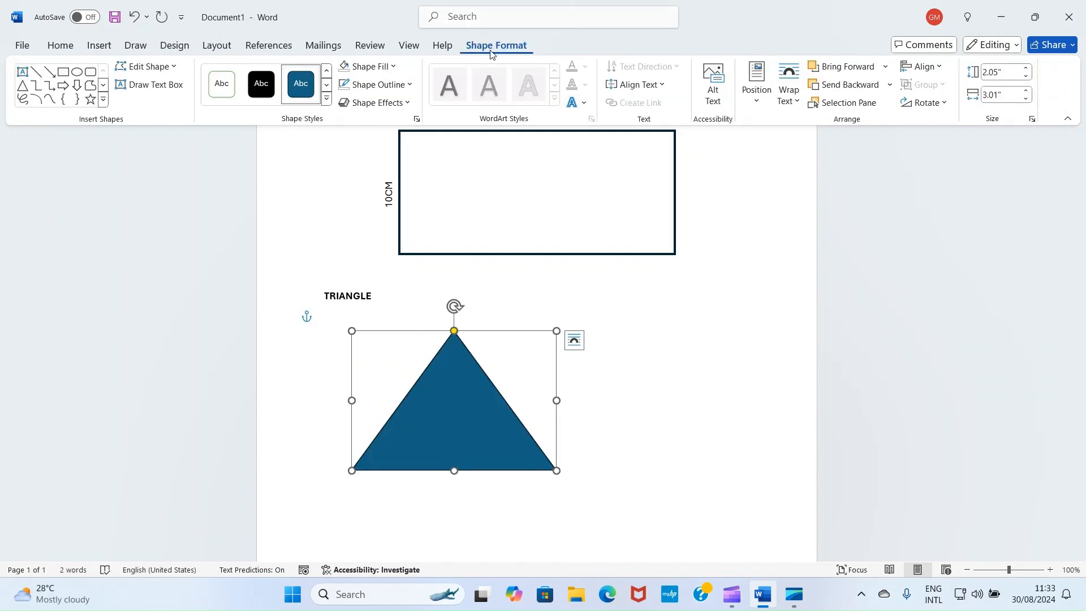
left_click(390, 68)
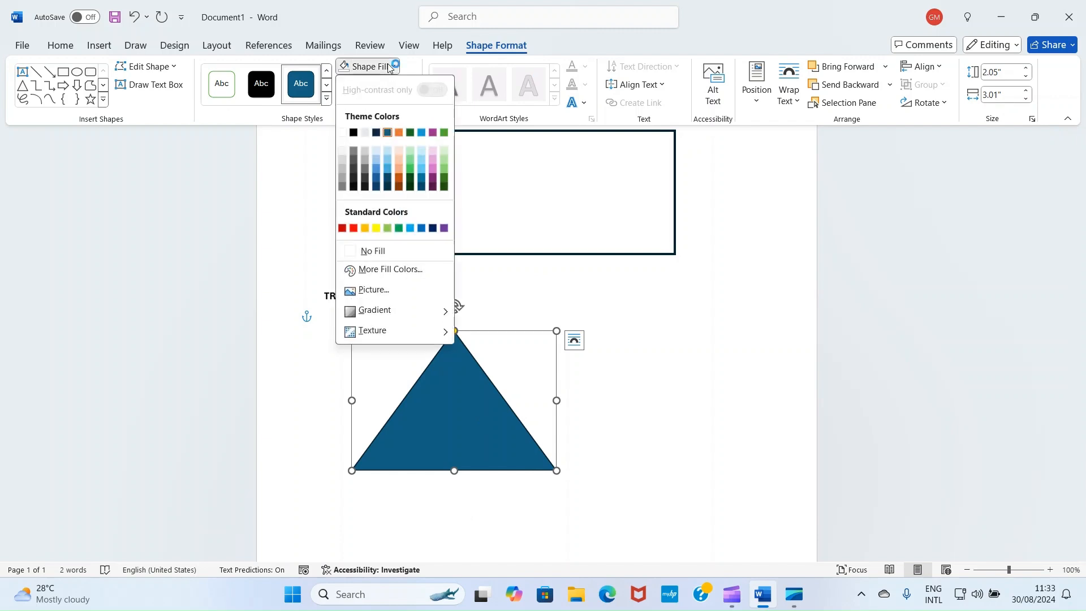
left_click(357, 252)
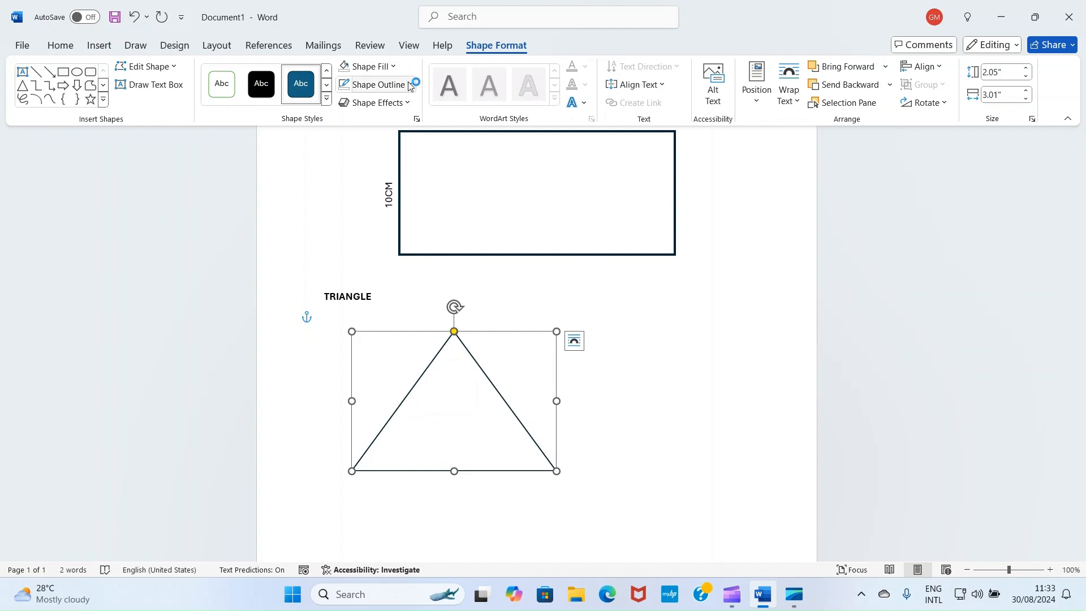
Set the triangle's outline weight to 3 pt and move it toward the horizontal centre of the page, slightly lower
left_click(376, 85)
mouse_move(429, 310)
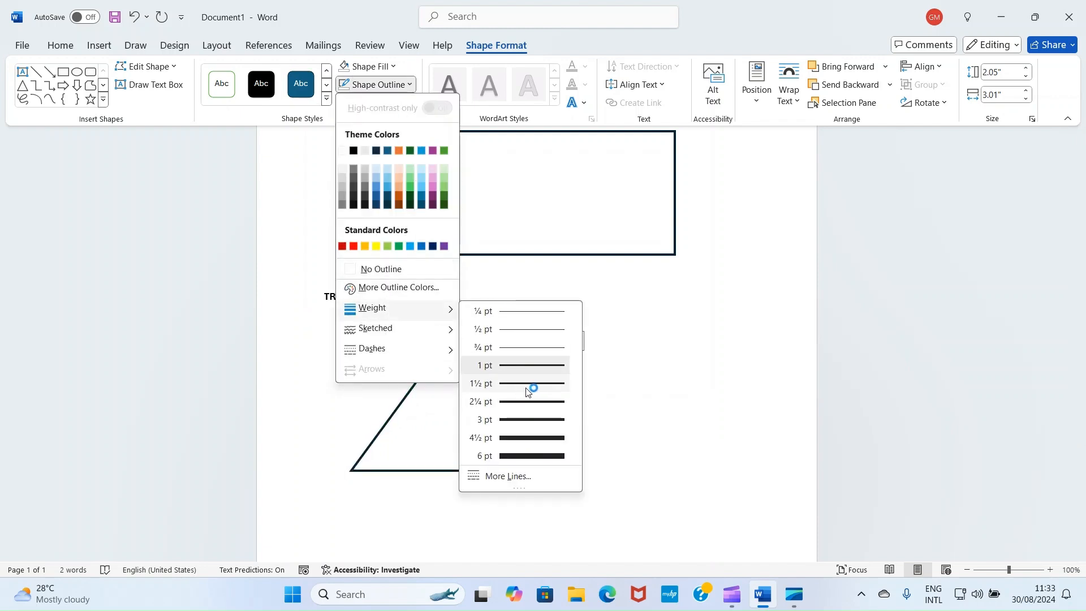
left_click(532, 420)
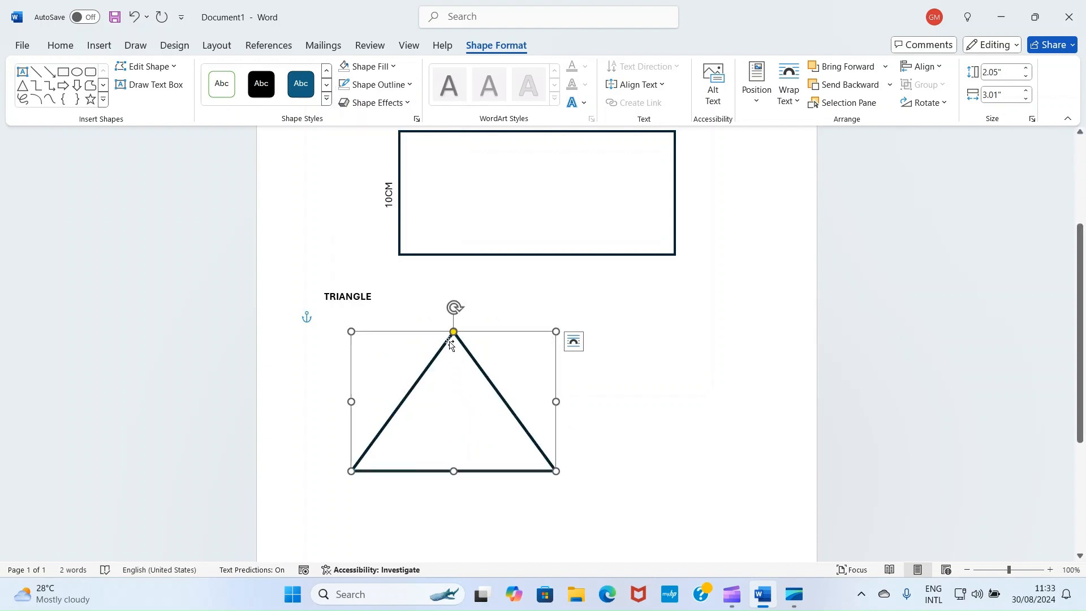
left_click_drag(418, 328, 493, 343)
left_click(368, 351)
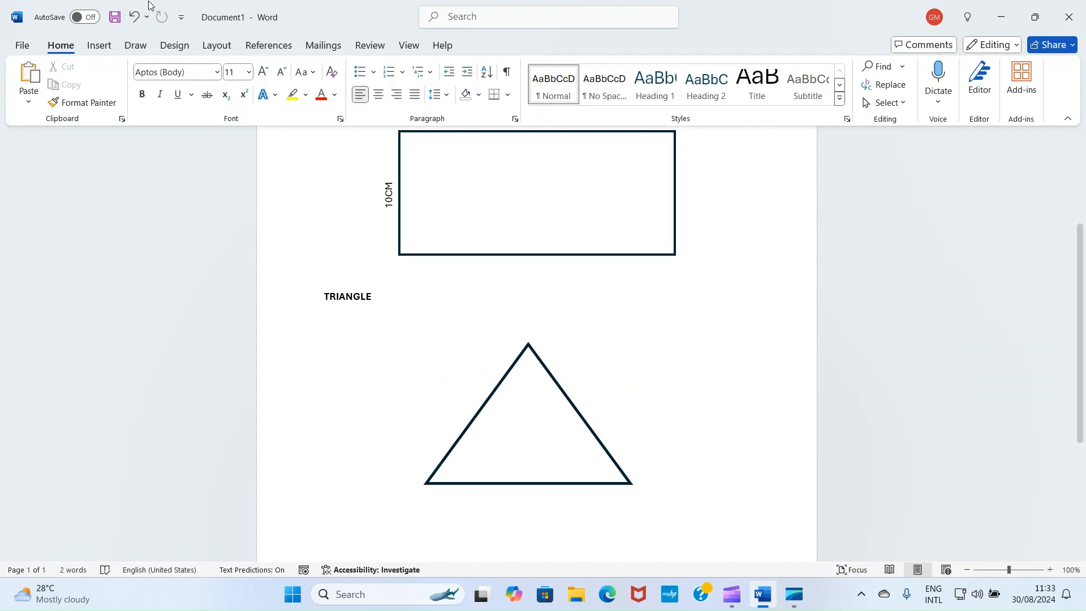
Insert a text box about 0.73" wide and 0.54" high beside the triangle's left side and enter 20CM in it
left_click(96, 45)
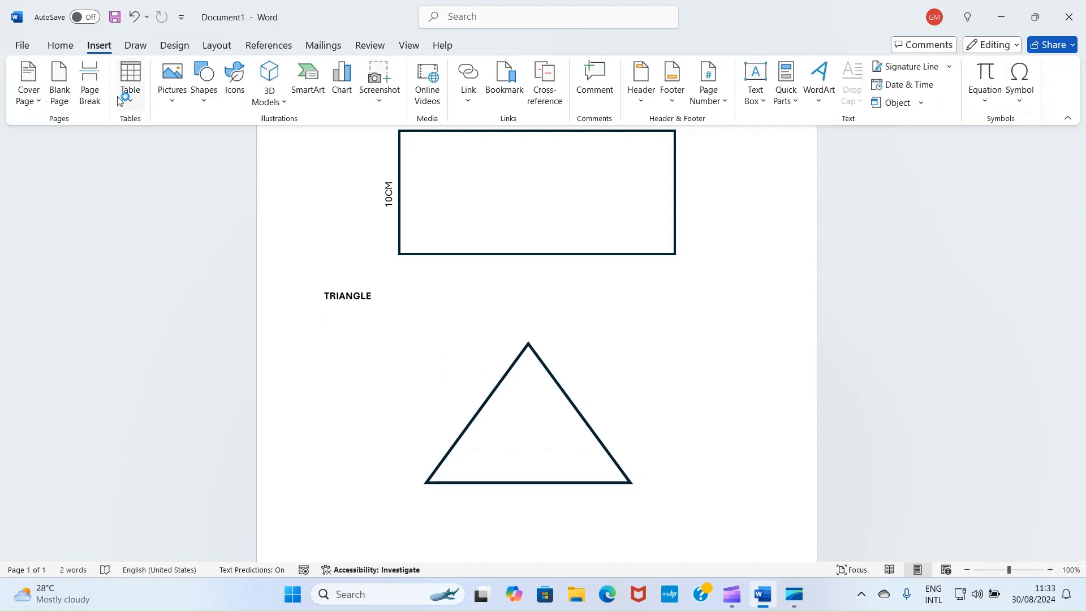
left_click(202, 95)
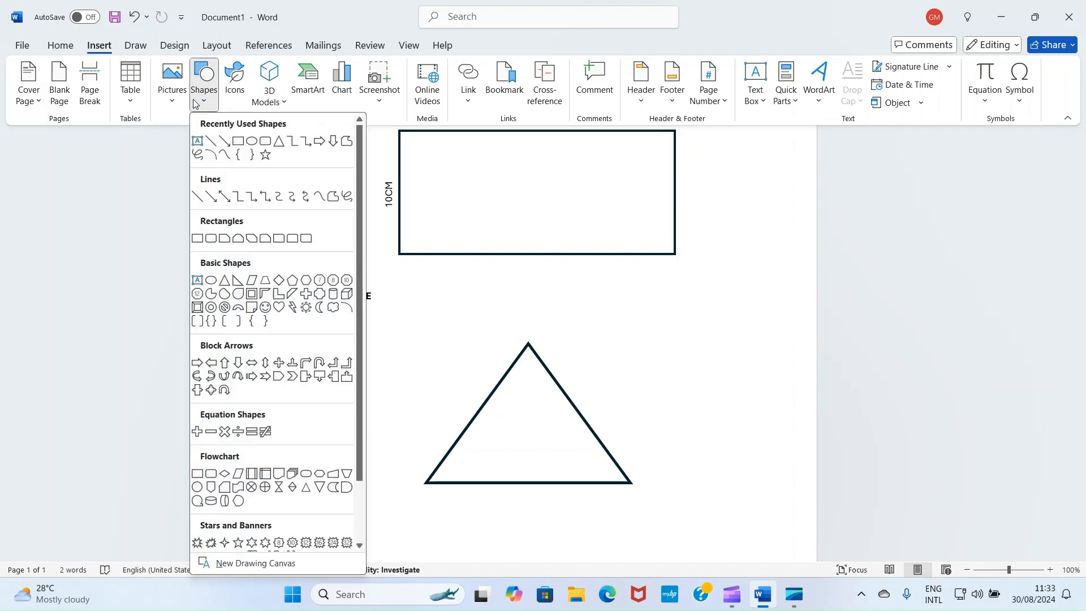
left_click(197, 280)
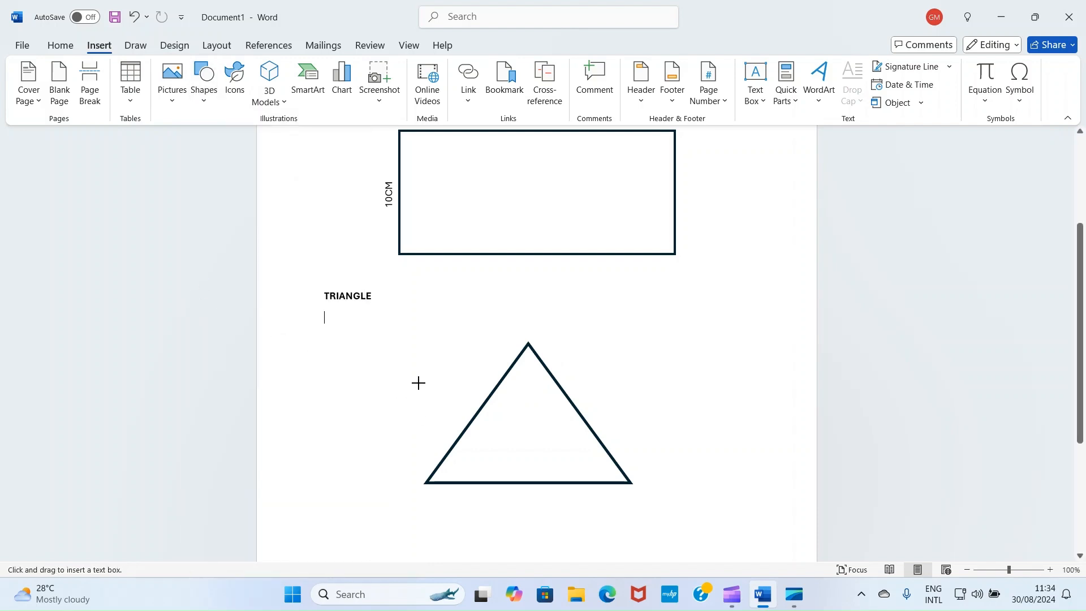
left_click_drag(412, 370, 462, 407)
type("20C")
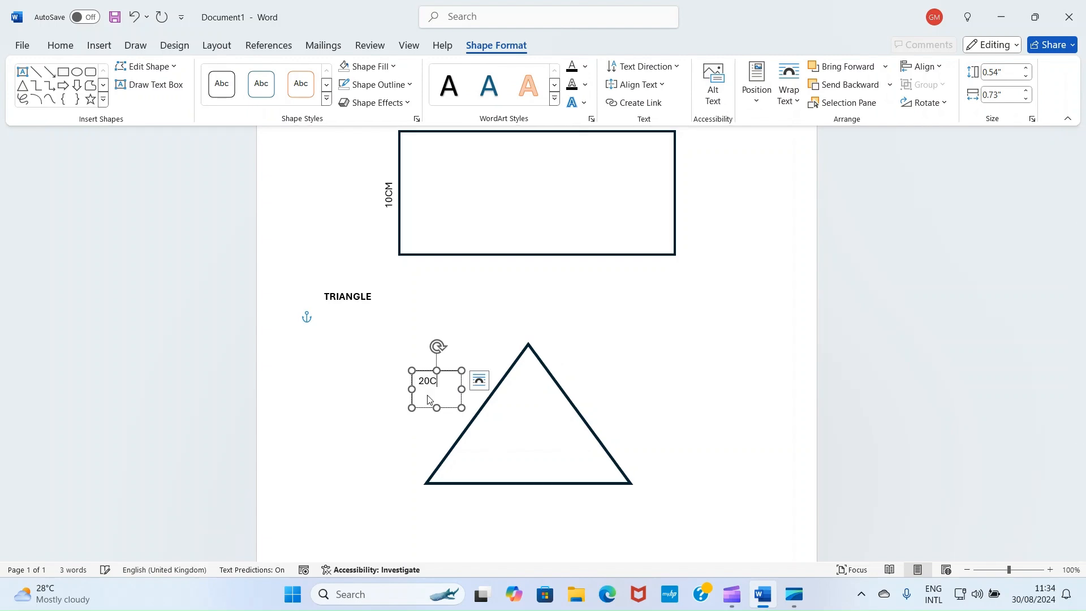
type("M")
Make the 20CM label text bold and set its font size to 14
key("ctrl+a")
left_click(79, 45)
left_click(142, 94)
left_click(250, 72)
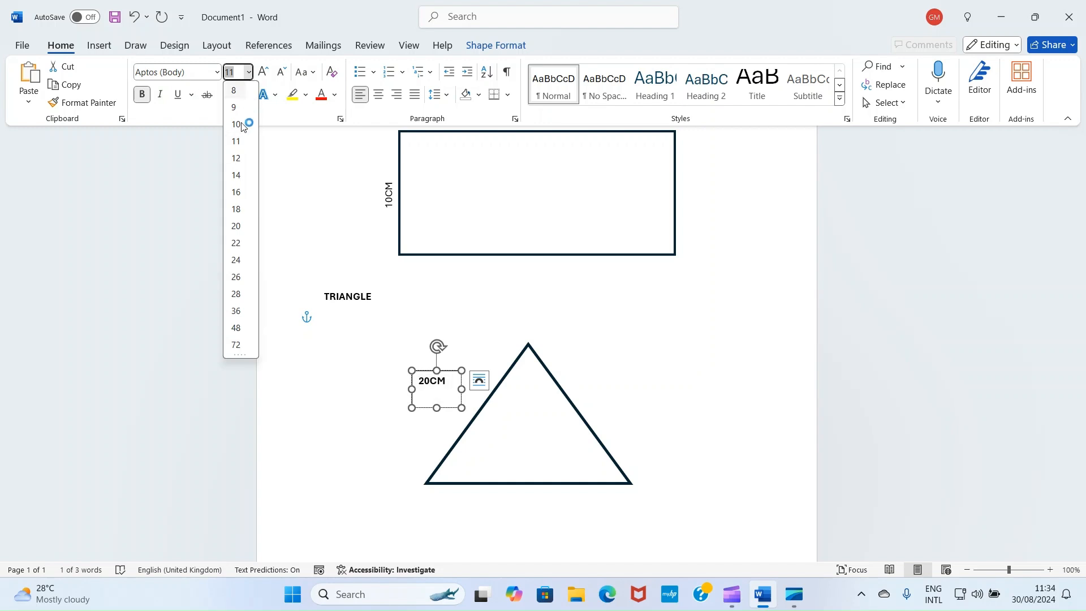
left_click(243, 175)
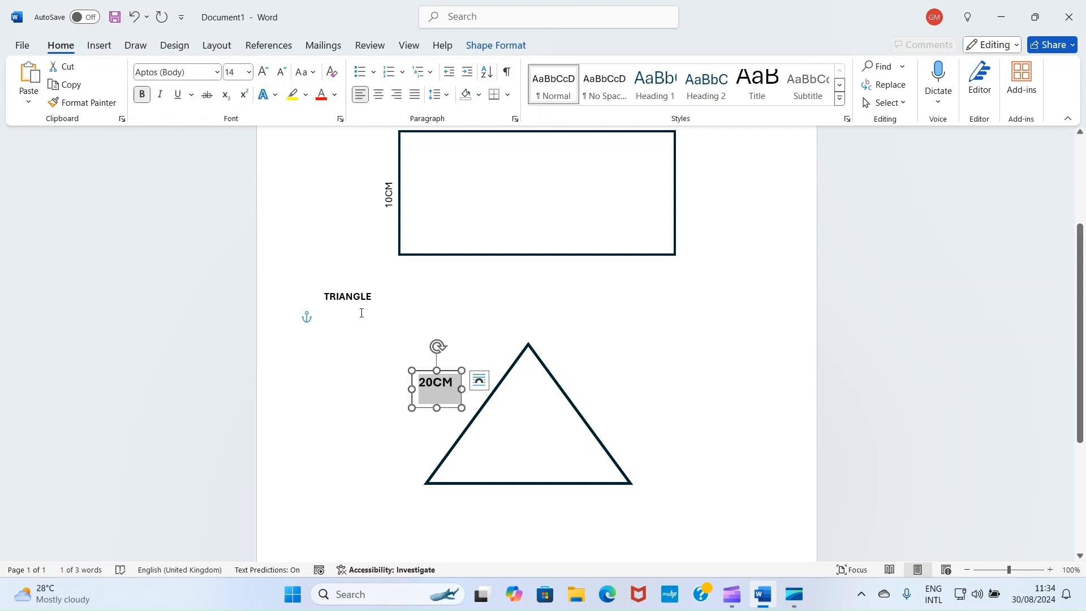
left_click(403, 396)
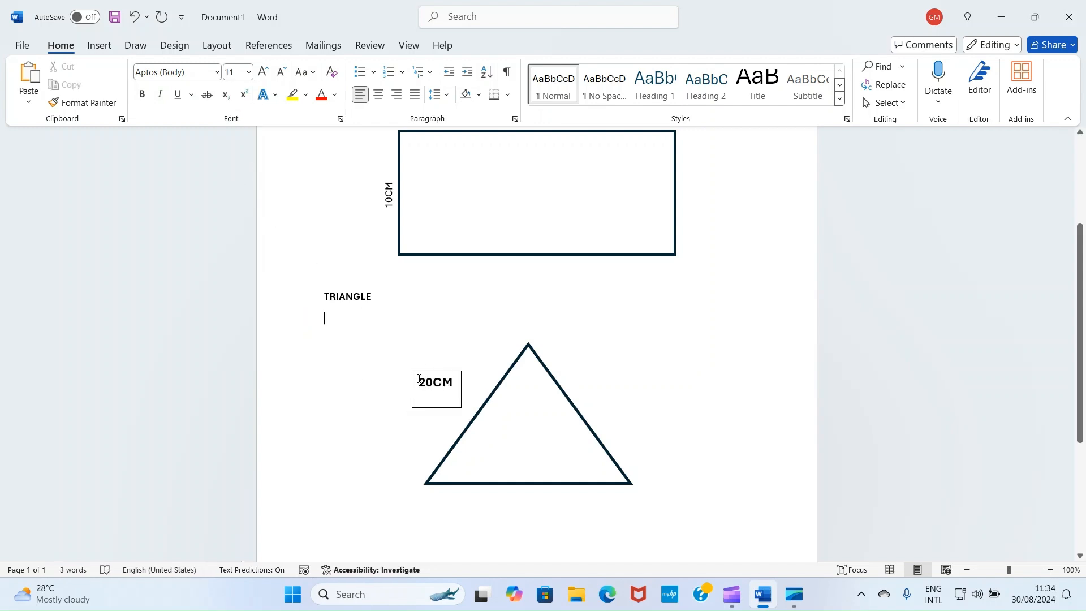
Move the 20CM text box slightly closer to the triangle's left side and remove its outline
left_click(420, 376)
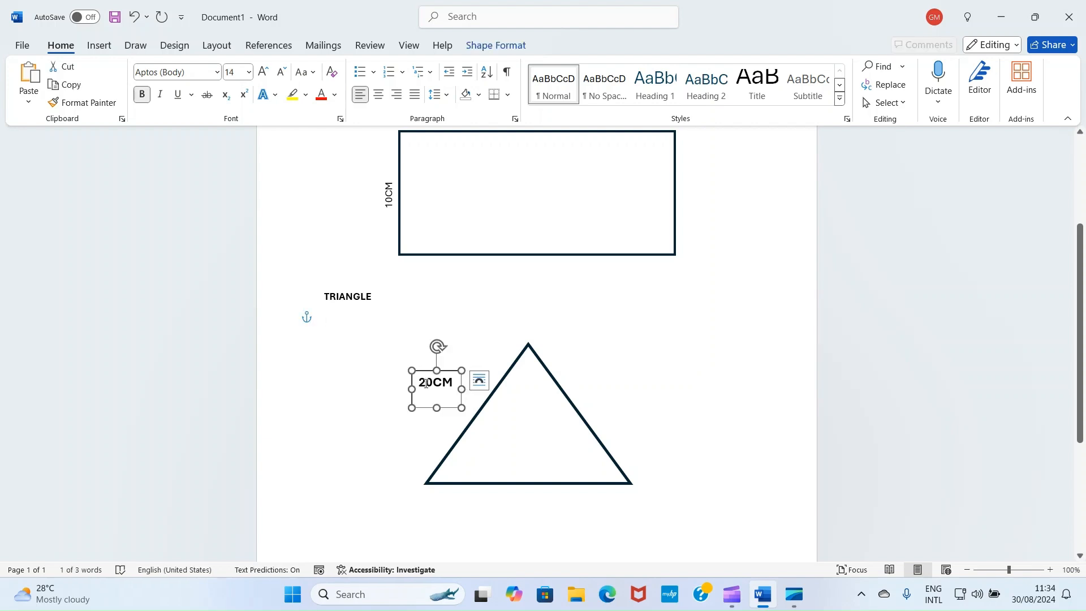
left_click_drag(429, 374, 438, 377)
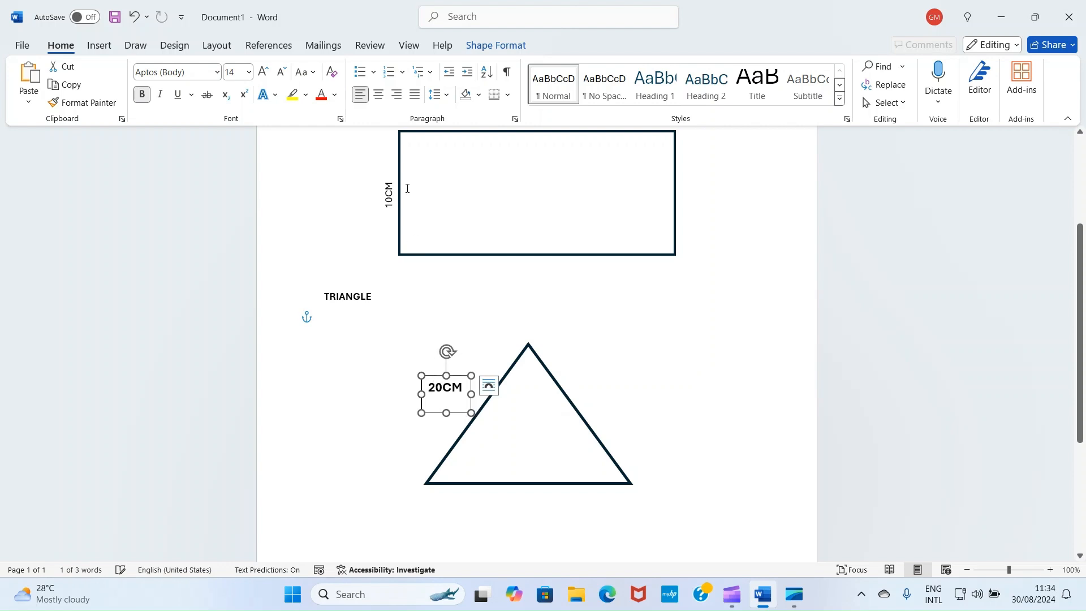
left_click(484, 47)
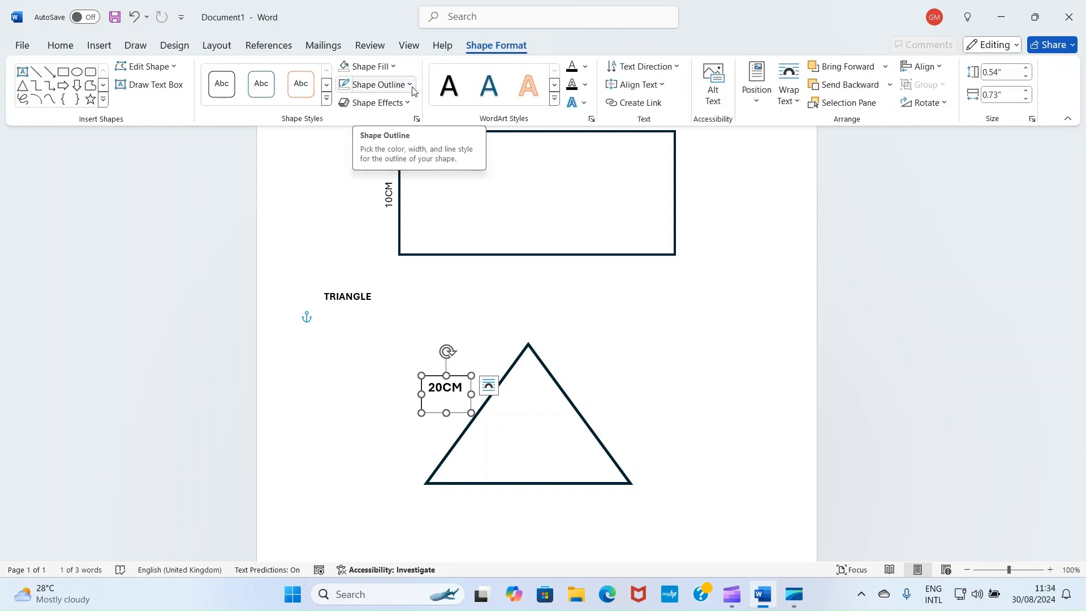
left_click(413, 90)
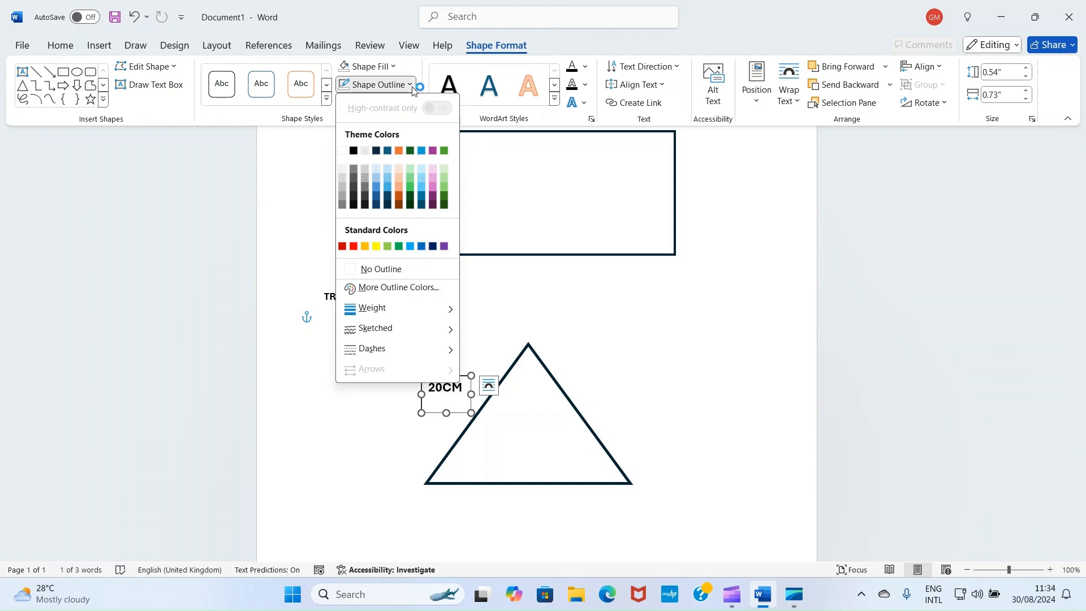
left_click(363, 270)
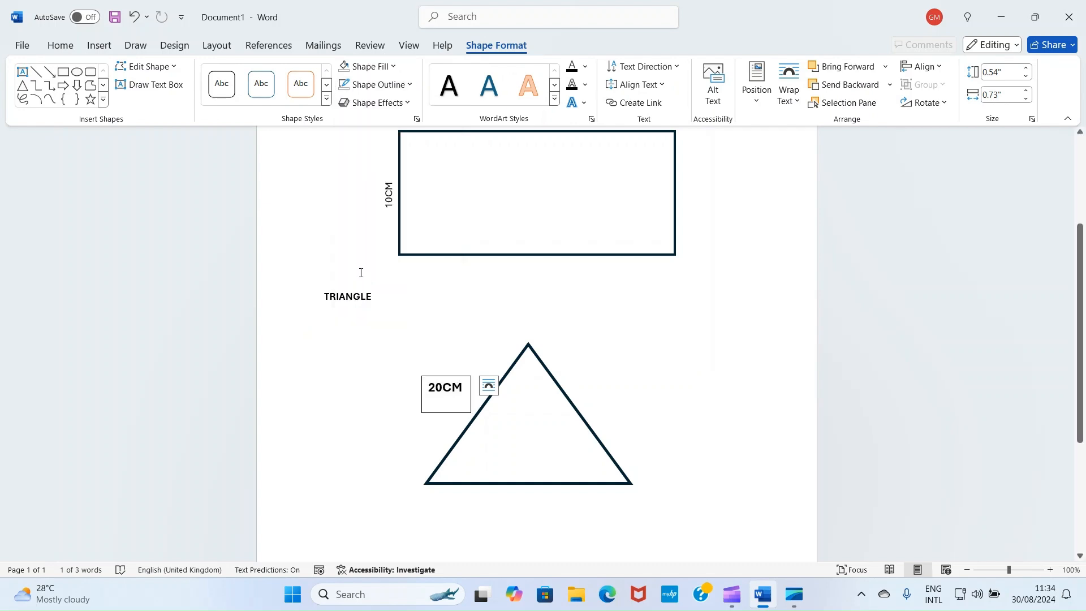
Rotate the 20CM text box counterclockwise to run parallel to the triangle's left side and place it just outside that side
left_click_drag(447, 351, 405, 378)
left_click_drag(463, 400, 448, 391)
mouse_move(439, 376)
left_mouse_down()
mouse_move(461, 382)
mouse_move(434, 378)
left_mouse_up()
left_click(397, 352)
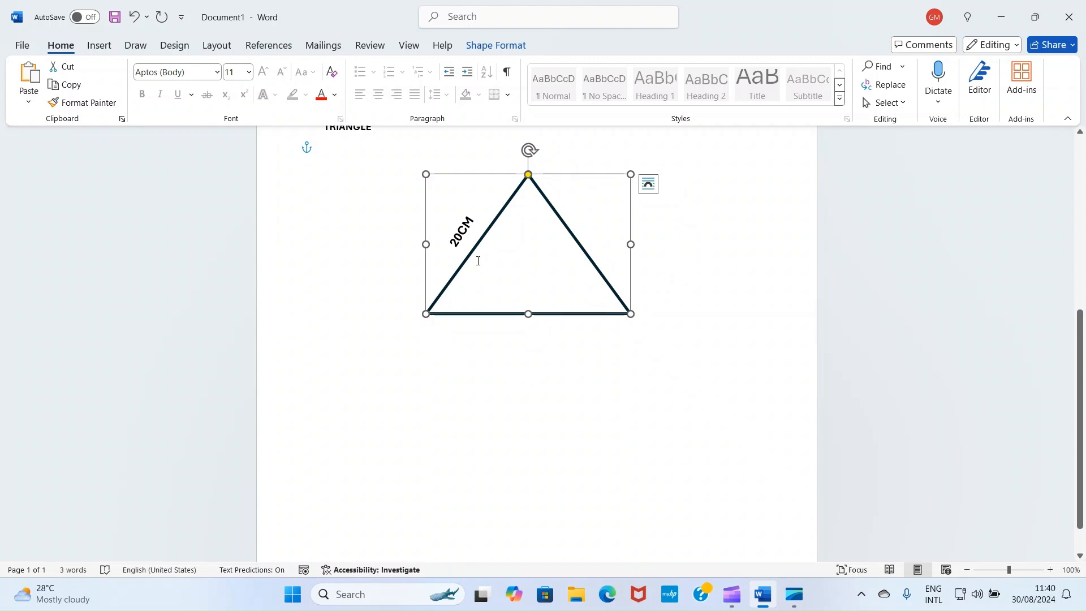
Add the heading STAR below the triangle, with an empty line after it
left_click(440, 338)
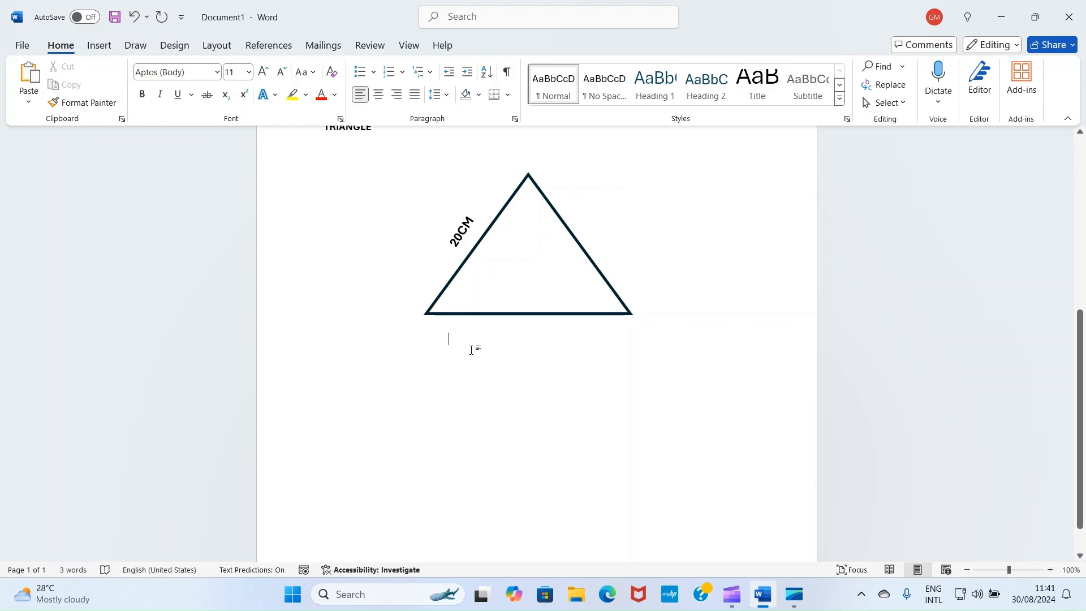
key("Return")
key("Return")
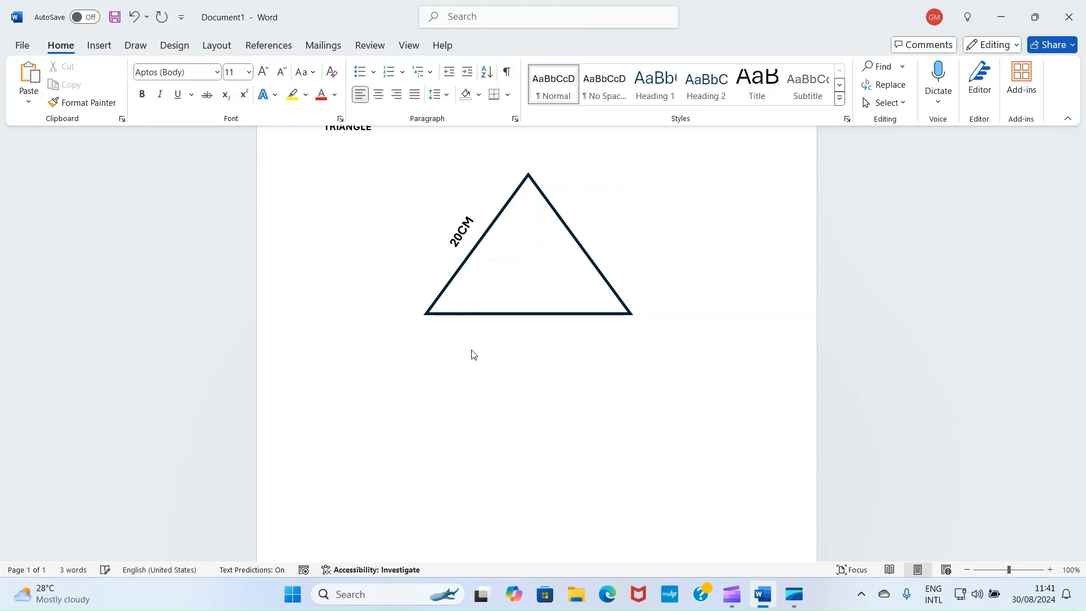
type("STAR")
key("Return")
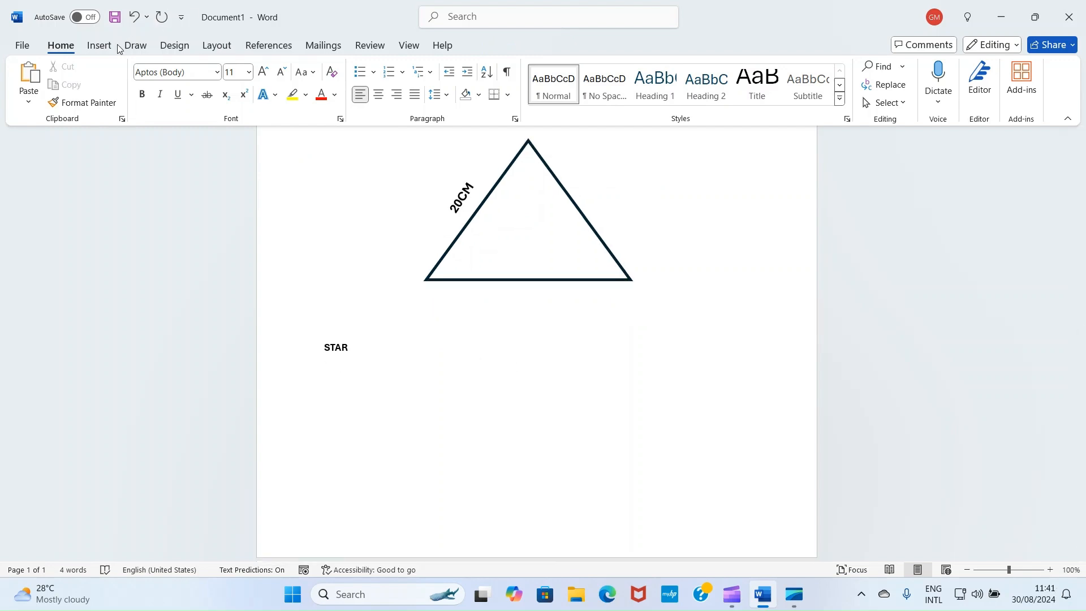
Draw a five-pointed star about 2.52" wide and 1.81" high below the STAR heading and remove its fill
left_click(101, 46)
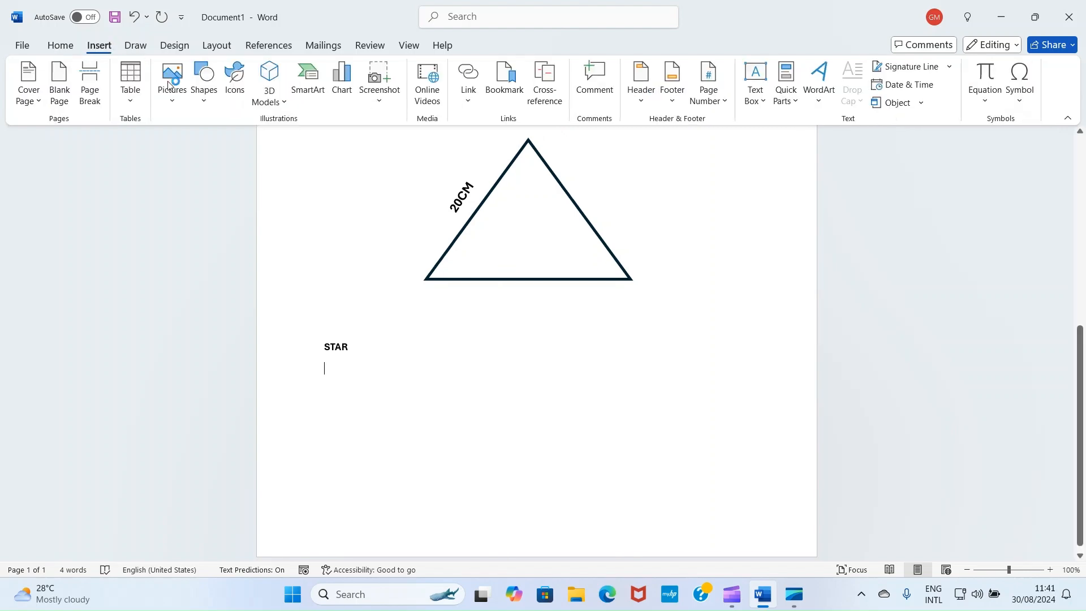
left_click(200, 102)
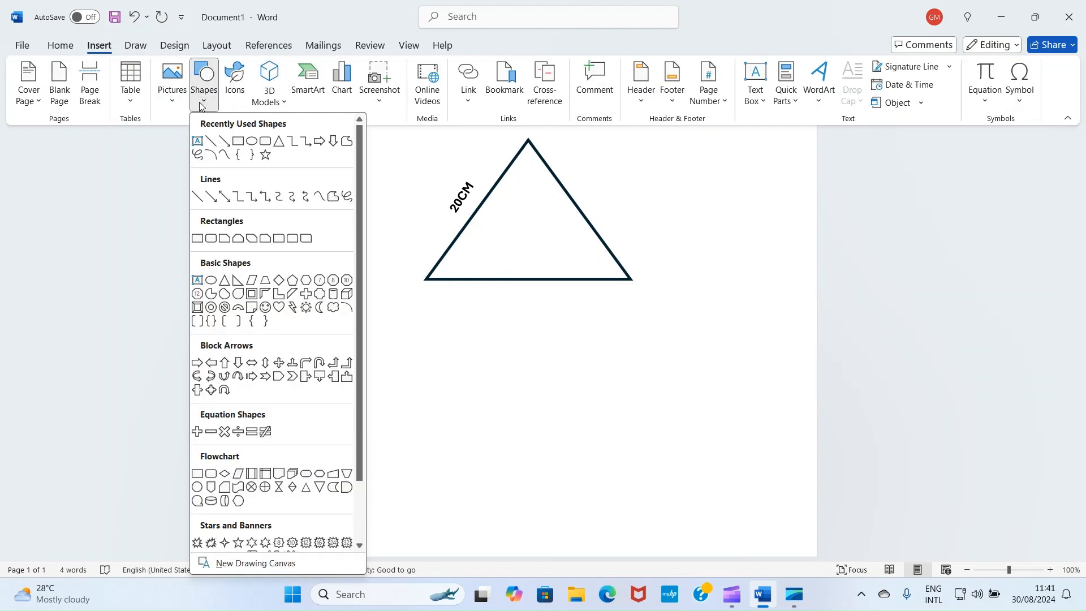
scroll(278, 300, "down", 2)
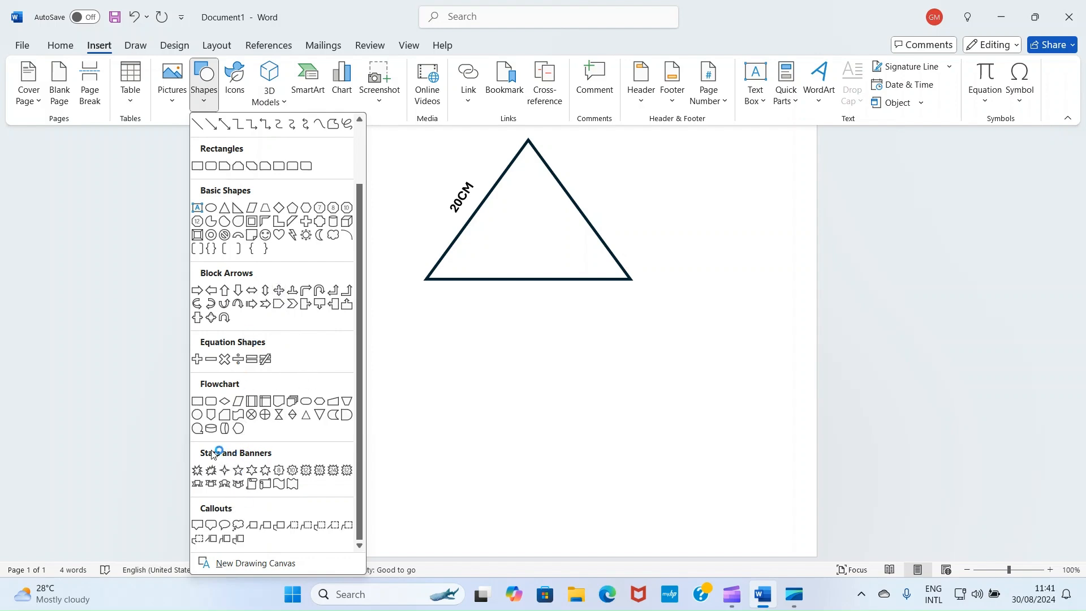
left_click(238, 471)
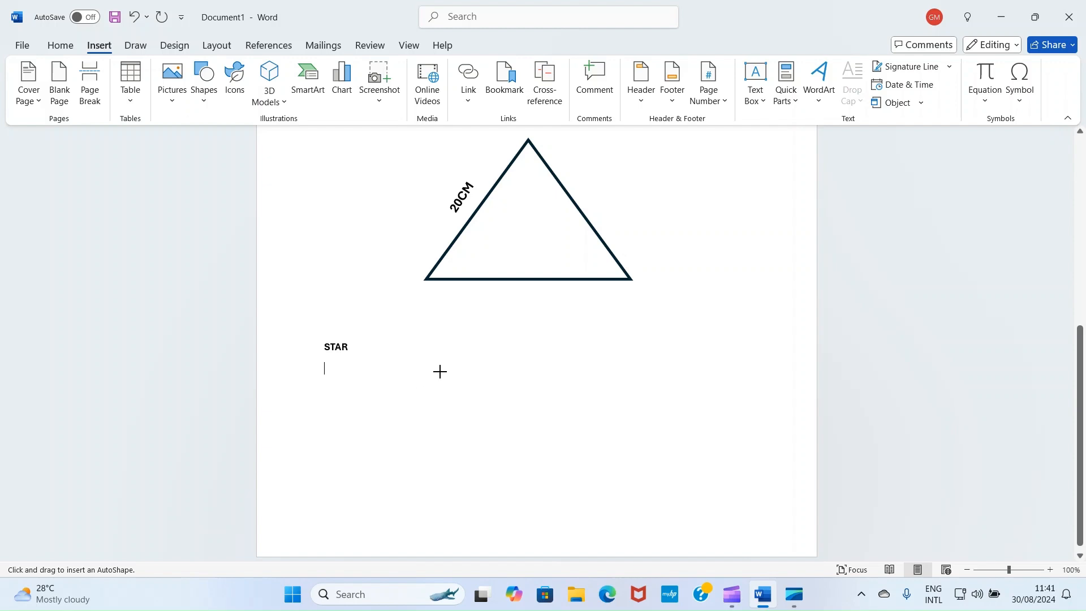
left_click_drag(440, 371, 612, 493)
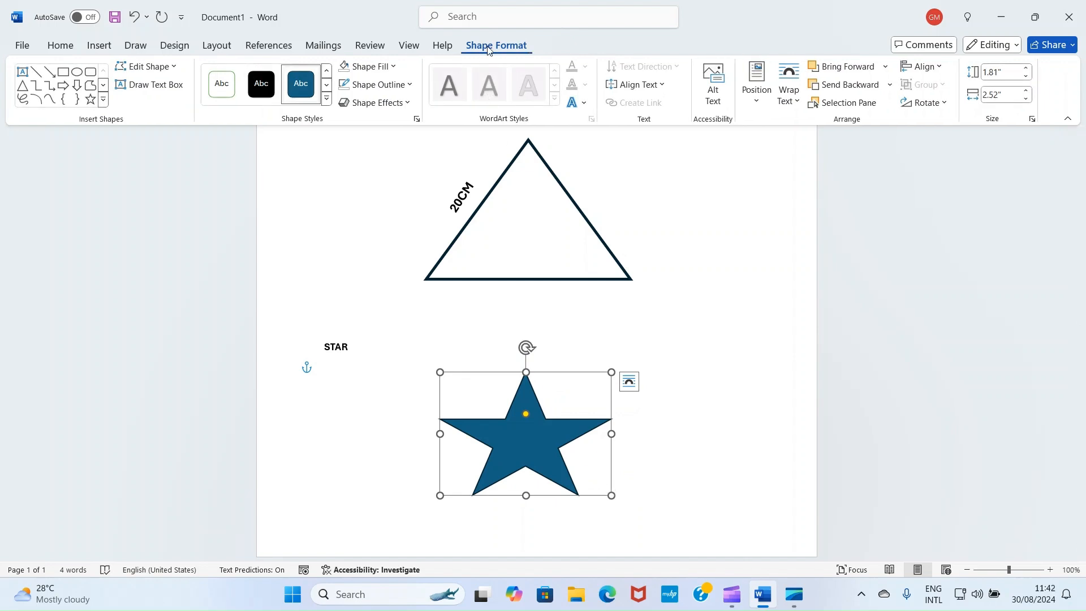
left_click(393, 67)
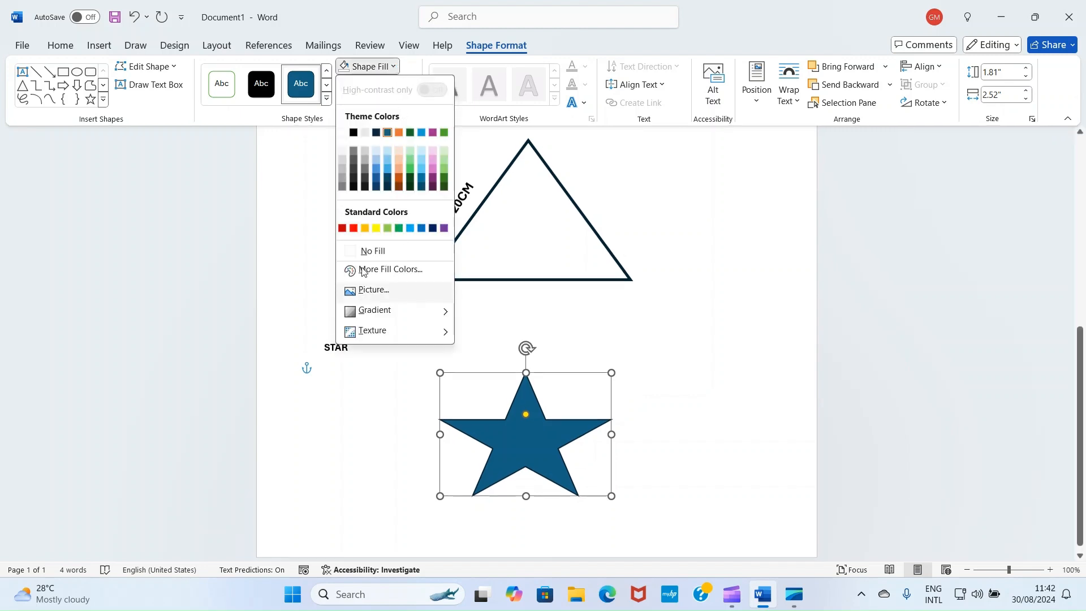
left_click(352, 249)
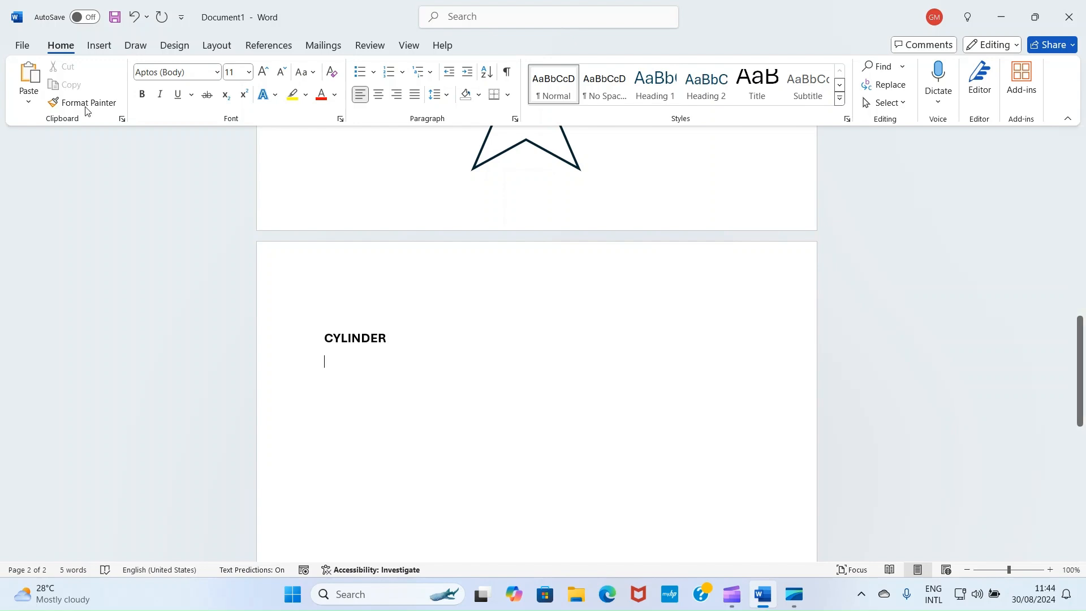
Start inserting a Cylinder shape below the CYLINDER heading on the second page
left_click(97, 41)
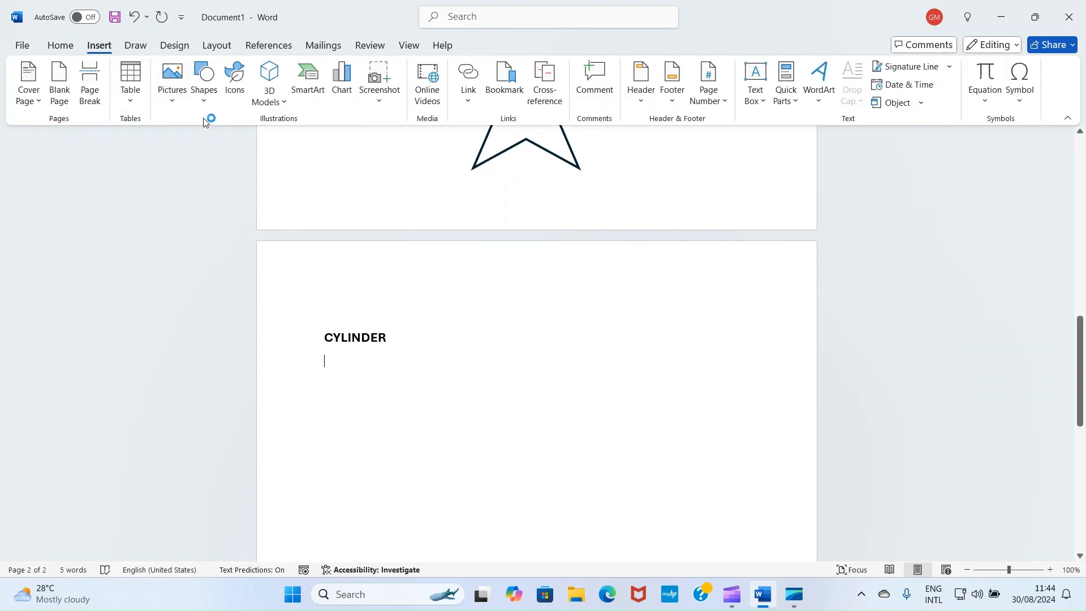
left_click(201, 101)
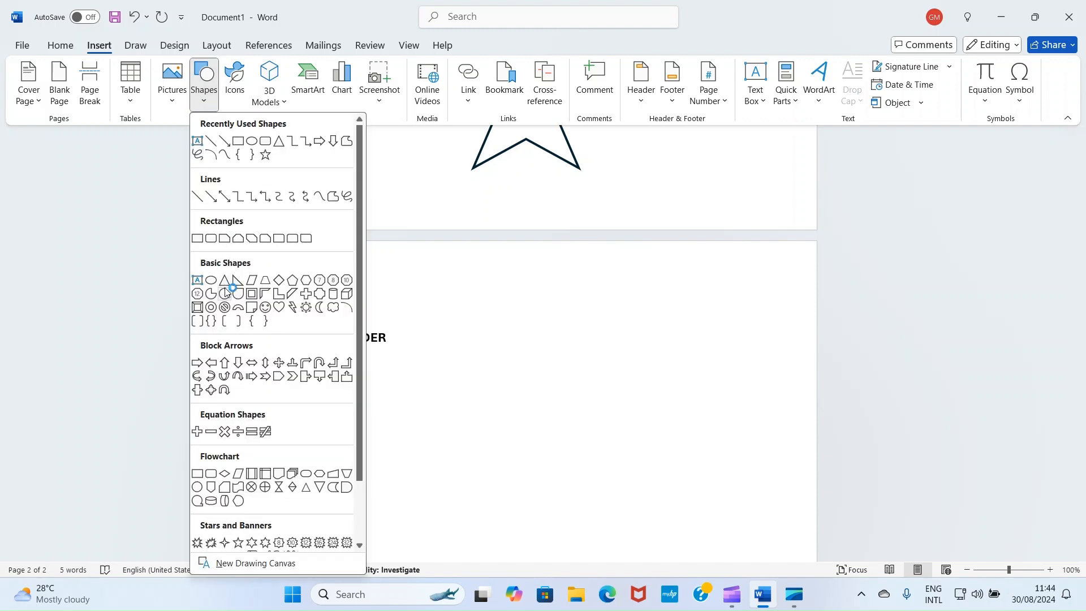
left_click(333, 293)
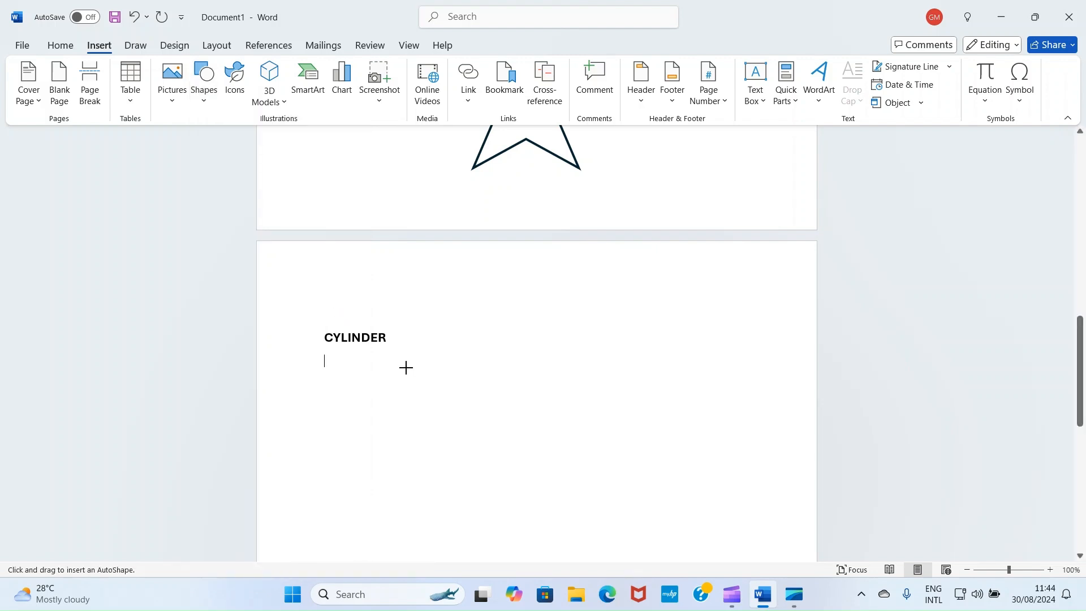